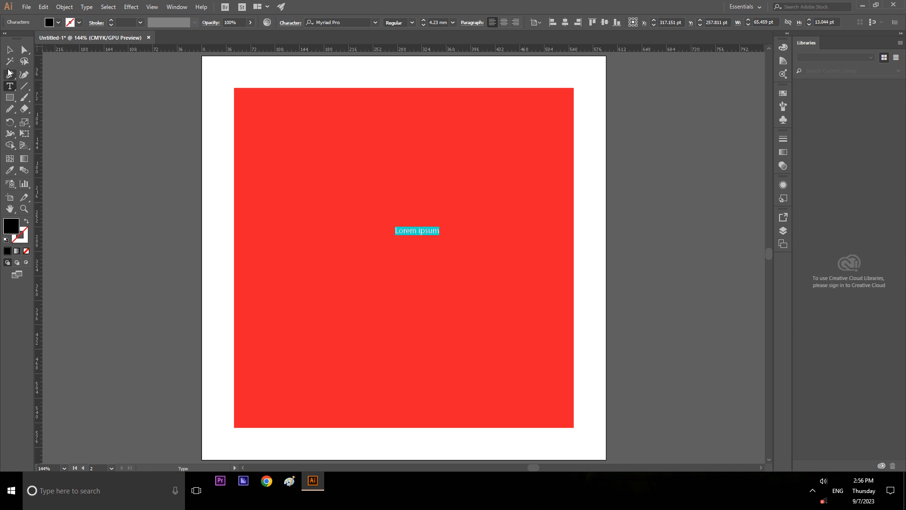
- Replace the placeholder text with a letter t and enlarge it to a font size of about 90 mm
{"action": "left_click", "coordinate": [9, 49]}
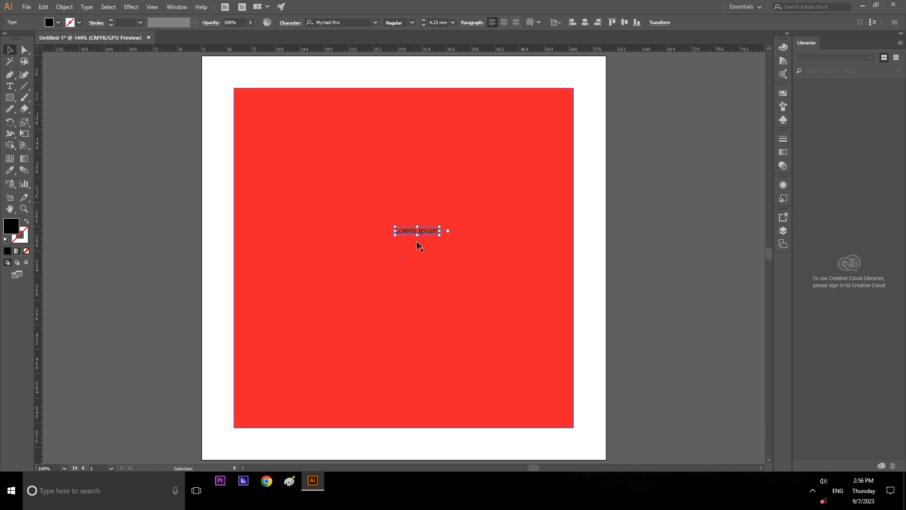
{"action": "key", "text": "t"}
{"action": "left_click_drag", "start_coordinate": [396, 230], "coordinate": [461, 231]}
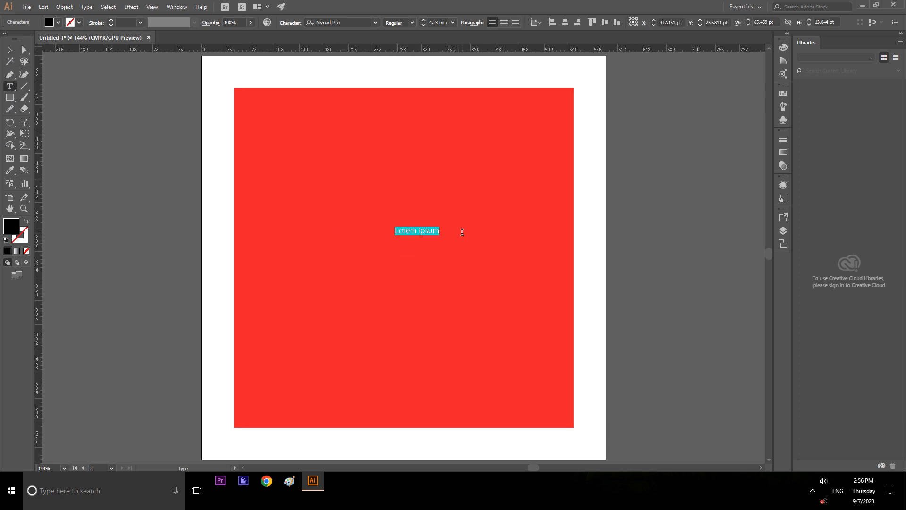
{"action": "type", "text": "t"}
{"action": "left_click", "coordinate": [9, 50]}
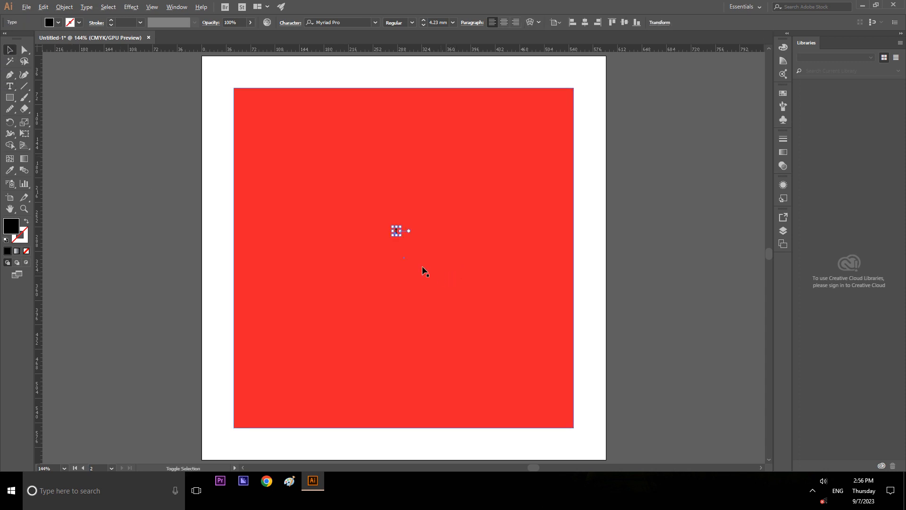
{"action": "left_click_drag", "start_coordinate": [401, 235], "coordinate": [425, 325]}
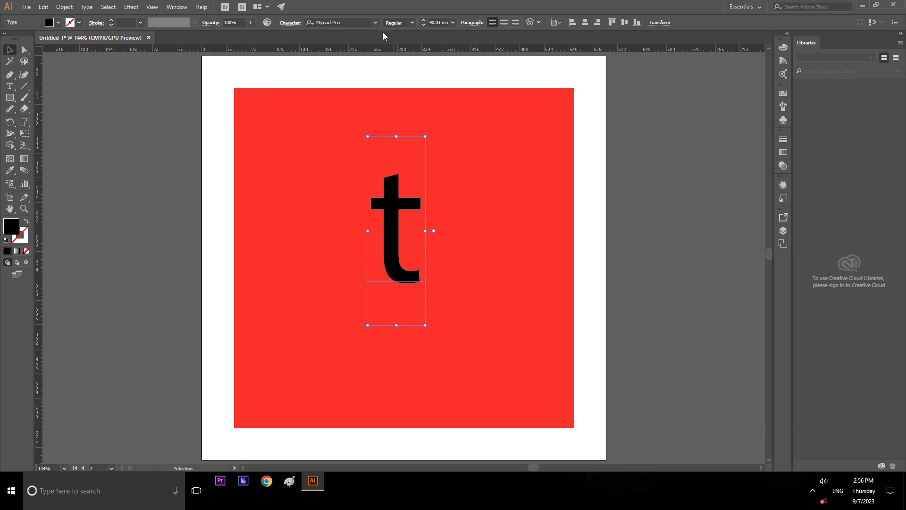
- Set the letter's font style to Bold and change its case to uppercase
{"action": "left_click", "coordinate": [413, 22]}
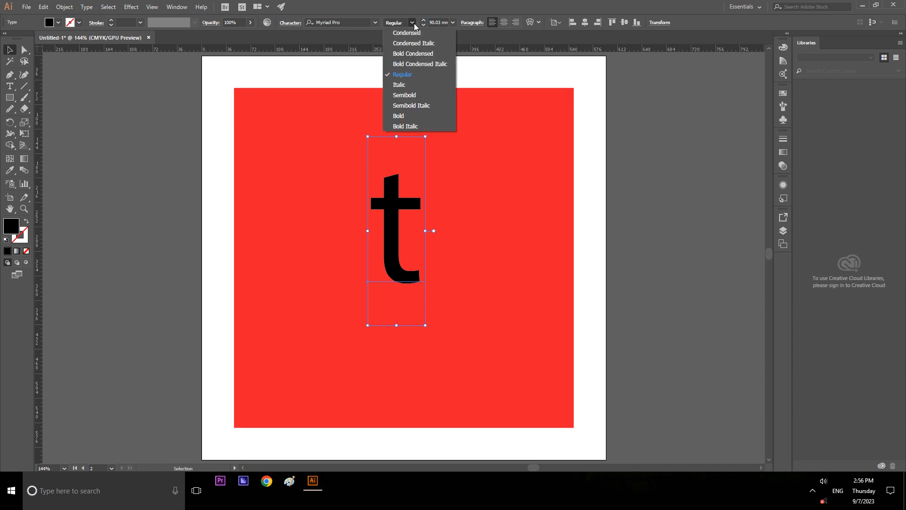
{"action": "key", "text": "Escape"}
{"action": "left_click", "coordinate": [408, 115]}
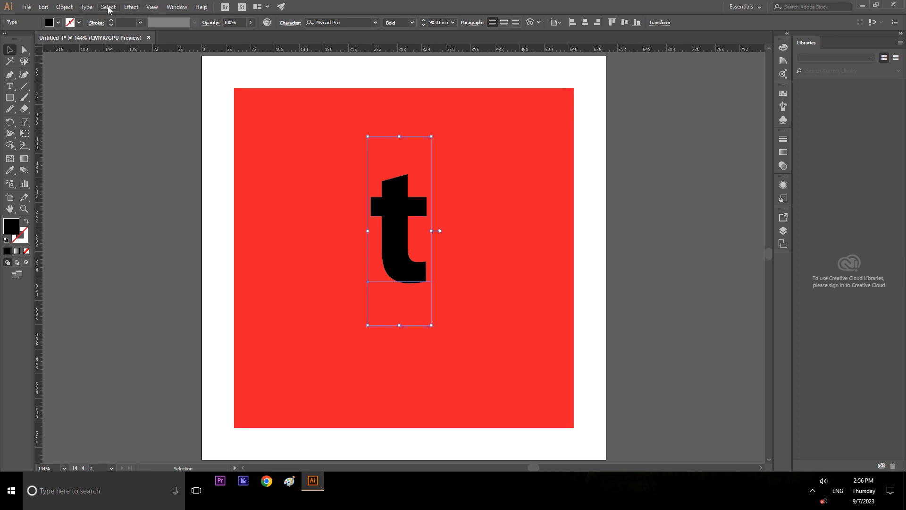
{"action": "left_click", "coordinate": [87, 7]}
{"action": "mouse_move", "coordinate": [118, 152]}
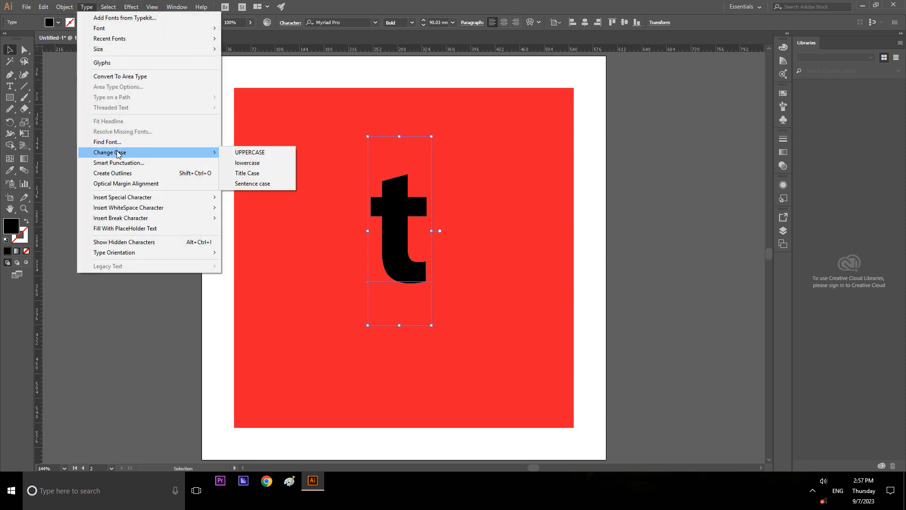
{"action": "left_click", "coordinate": [250, 156]}
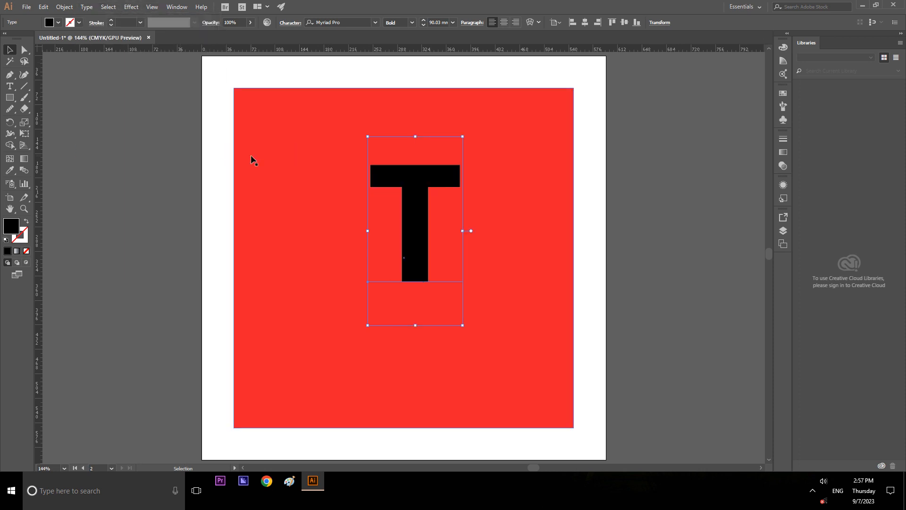
- Center the letter T horizontally and vertically on the artboard
{"action": "left_click", "coordinate": [585, 24]}
{"action": "left_click", "coordinate": [624, 24]}
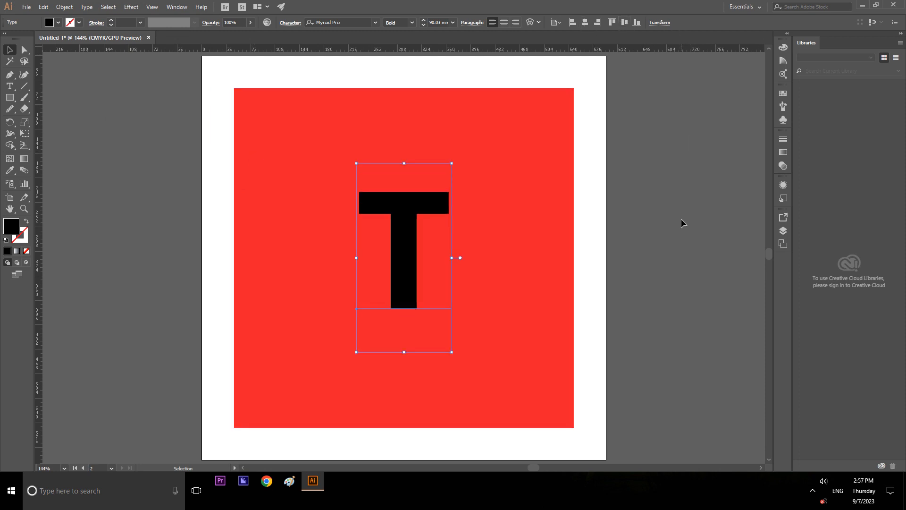
{"action": "left_click", "coordinate": [620, 214]}
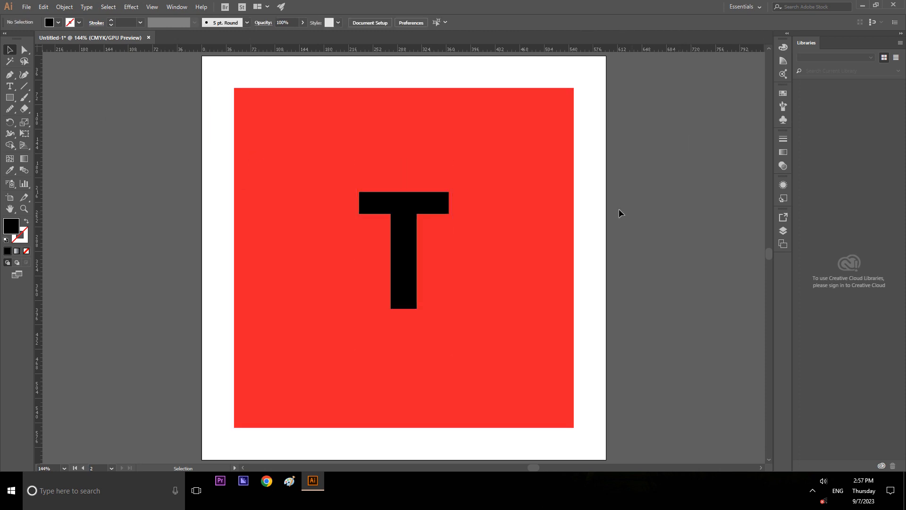
- Convert the letter T to outlines
{"action": "left_click", "coordinate": [423, 214]}
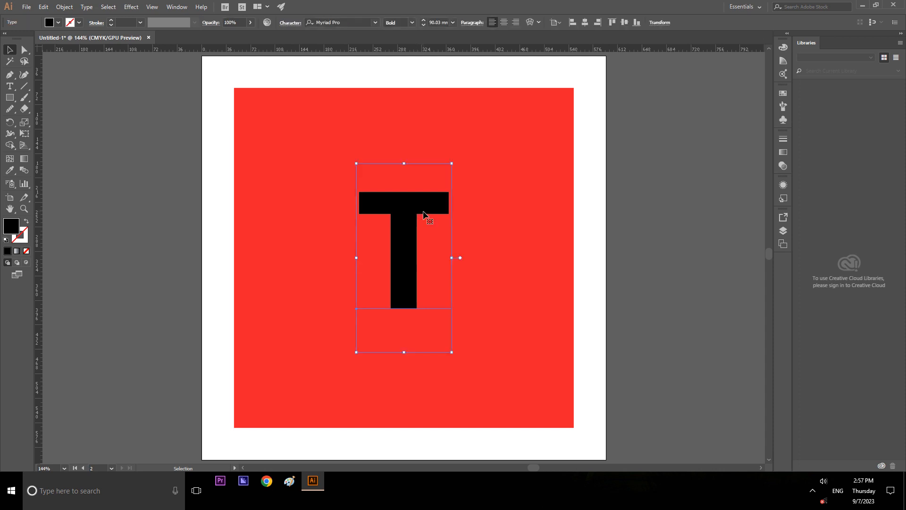
{"action": "right_click", "coordinate": [423, 214]}
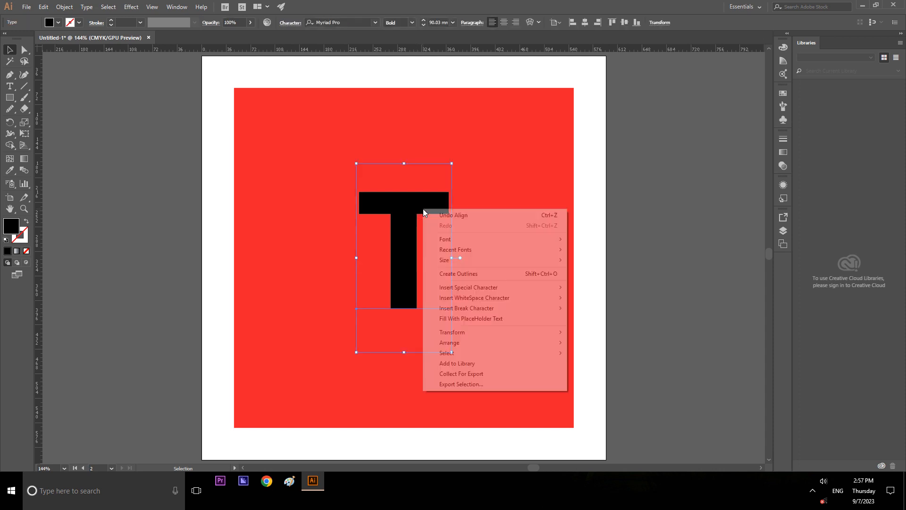
{"action": "left_click", "coordinate": [451, 274]}
{"action": "left_click", "coordinate": [654, 255]}
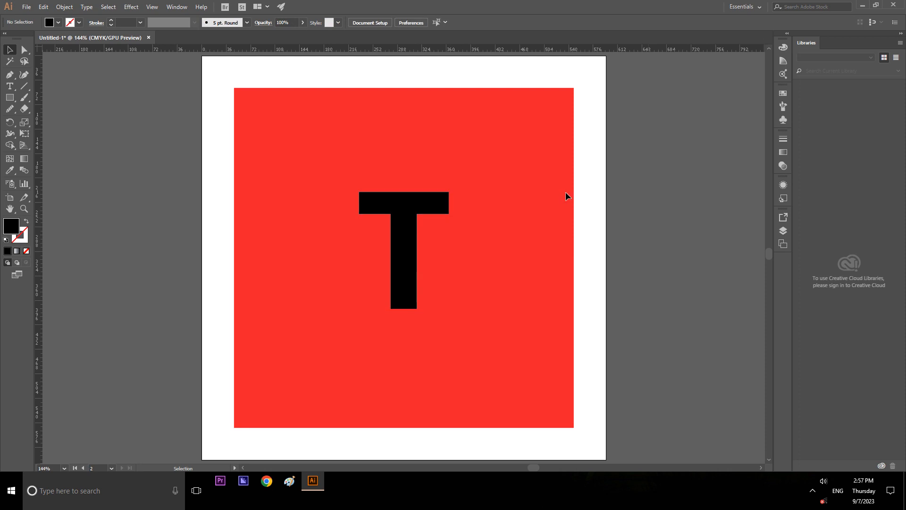
- Enlarge the outlined T proportionally to about 257 × 335 pt and center it on the artboard both ways
{"action": "left_click", "coordinate": [417, 217]}
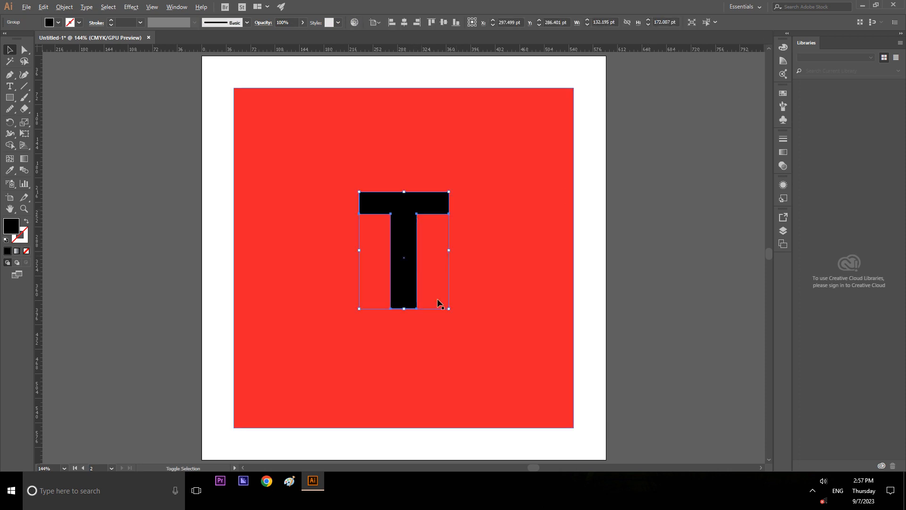
{"action": "left_click_drag", "start_coordinate": [449, 308], "coordinate": [492, 377]}
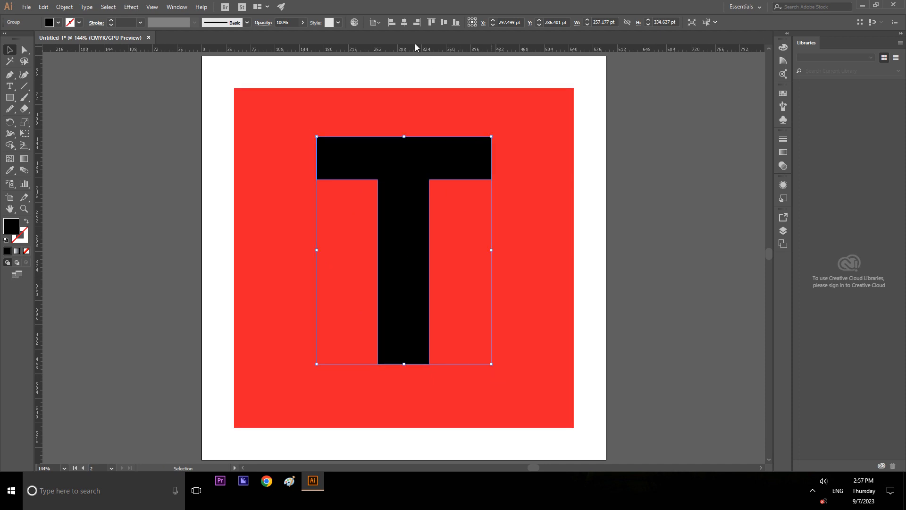
{"action": "left_click", "coordinate": [405, 28]}
{"action": "left_click", "coordinate": [444, 22]}
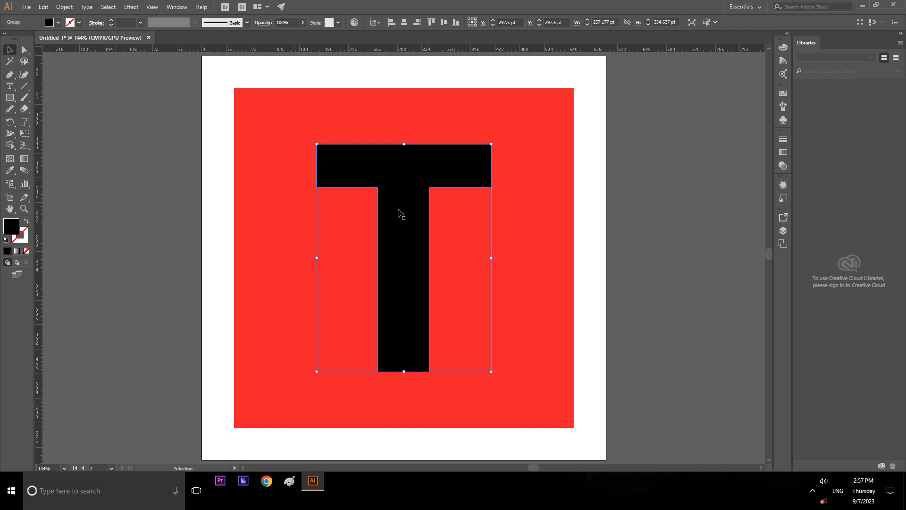
{"action": "left_click", "coordinate": [688, 232]}
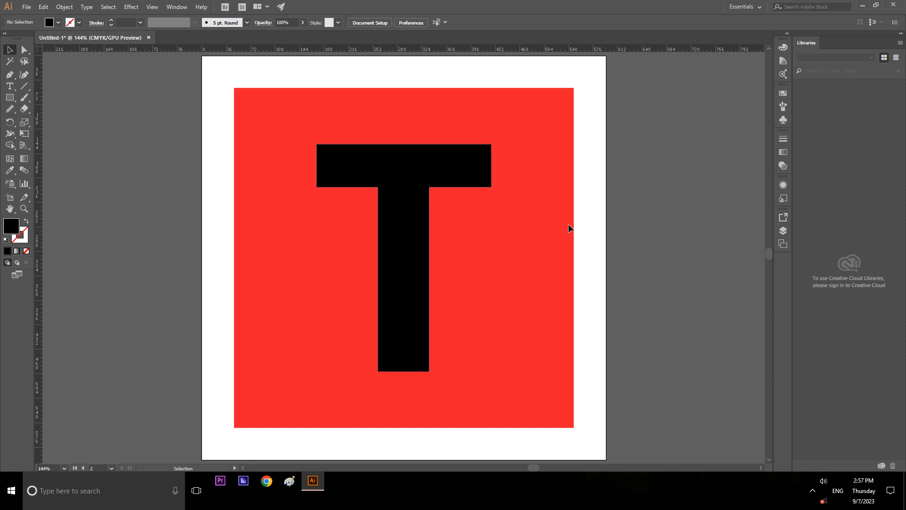
- Draw a helper rectangle about 80 × 271 pt over the T's stem, from below the crossbar to the base
{"action": "left_click", "coordinate": [427, 281]}
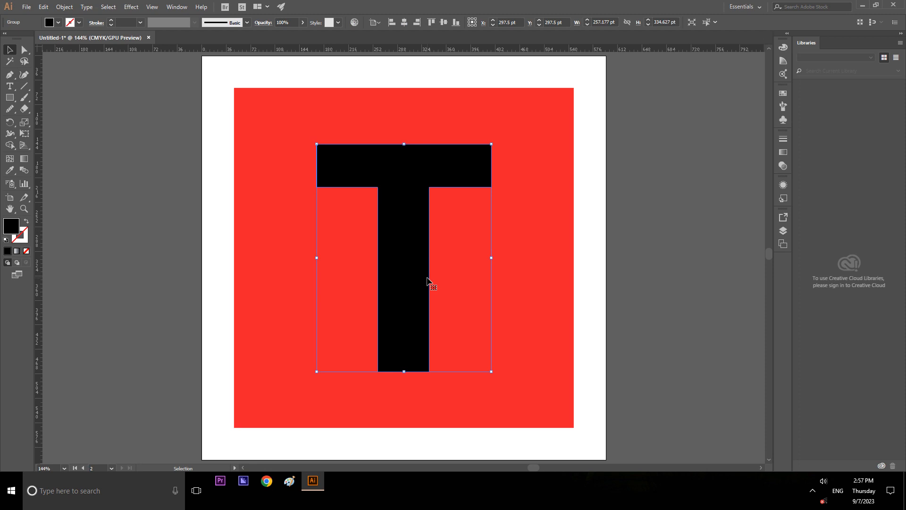
{"action": "left_click", "coordinate": [665, 245]}
{"action": "left_click", "coordinate": [9, 98]}
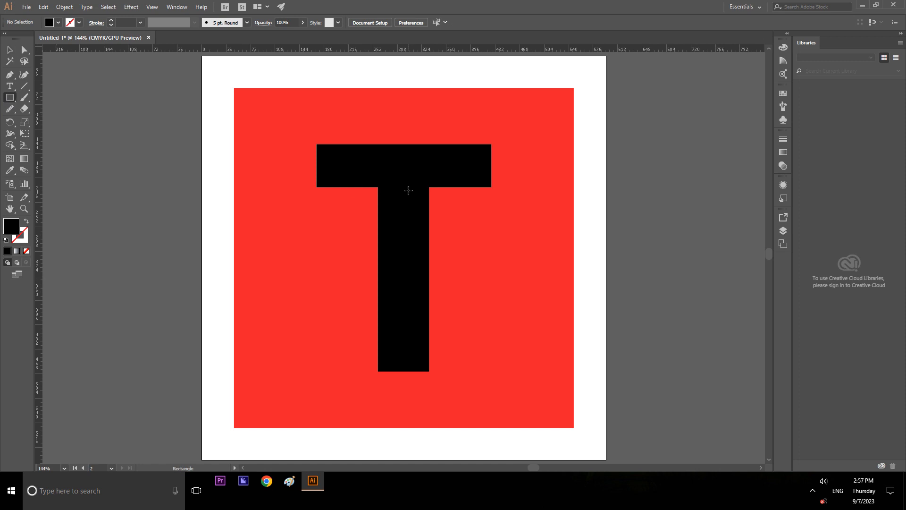
{"action": "mouse_move", "coordinate": [378, 187]}
{"action": "left_mouse_down"}
{"action": "mouse_move", "coordinate": [438, 201]}
{"action": "mouse_move", "coordinate": [433, 371]}
{"action": "left_mouse_up"}
- Examine the helper rectangle's height in its transform settings
{"action": "left_click", "coordinate": [573, 23]}
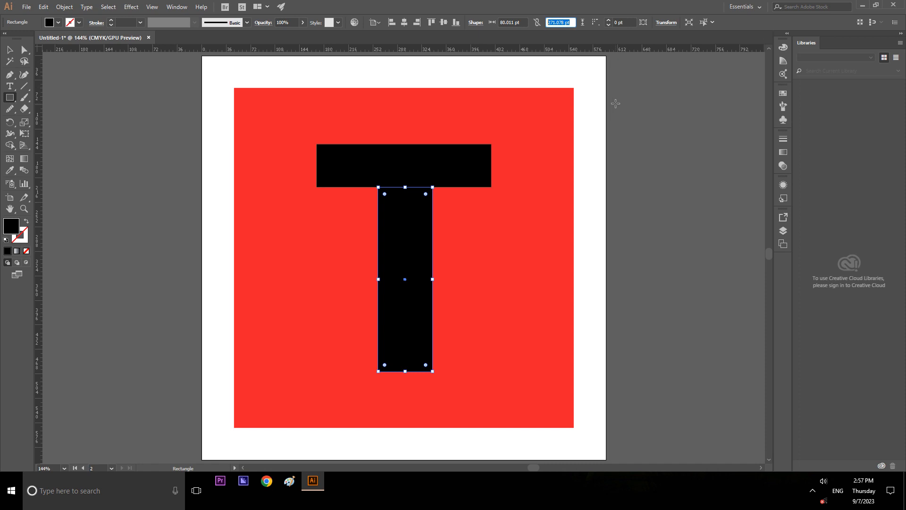
{"action": "left_click", "coordinate": [666, 23]}
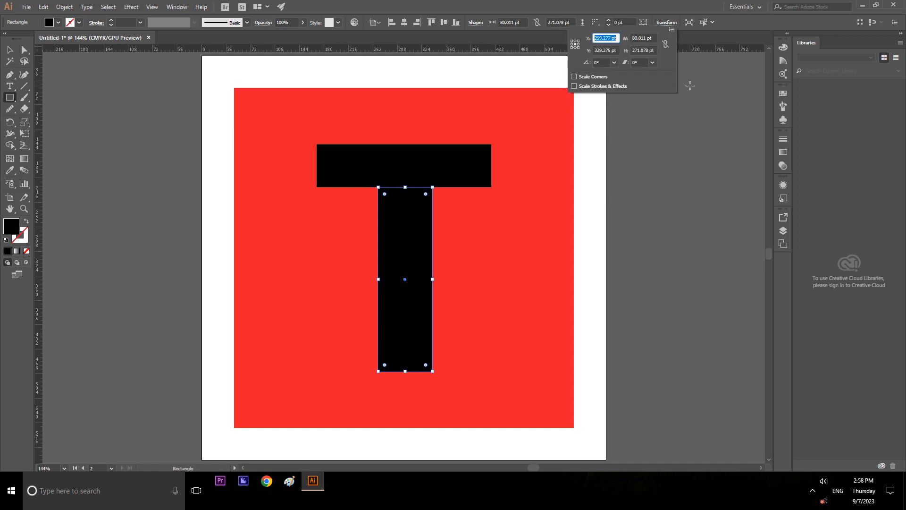
{"action": "left_click", "coordinate": [655, 50]}
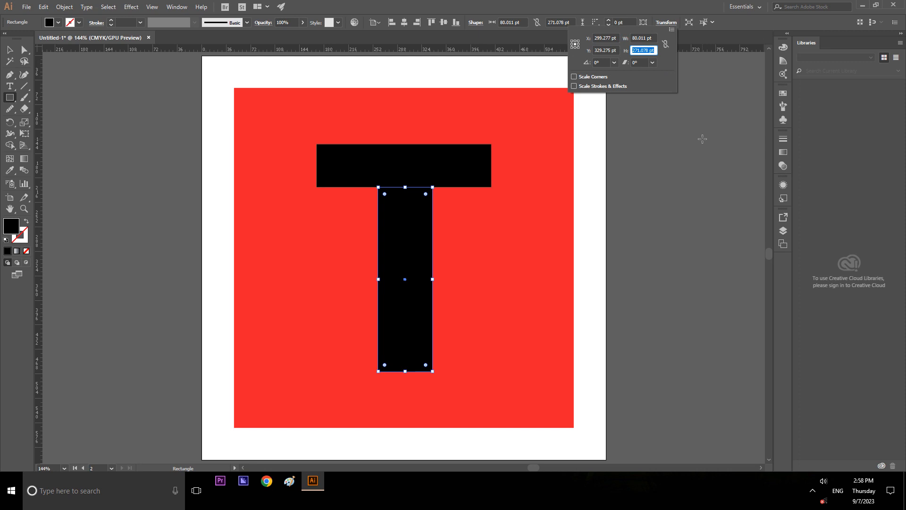
{"action": "left_click", "coordinate": [655, 50]}
{"action": "left_click", "coordinate": [486, 49]}
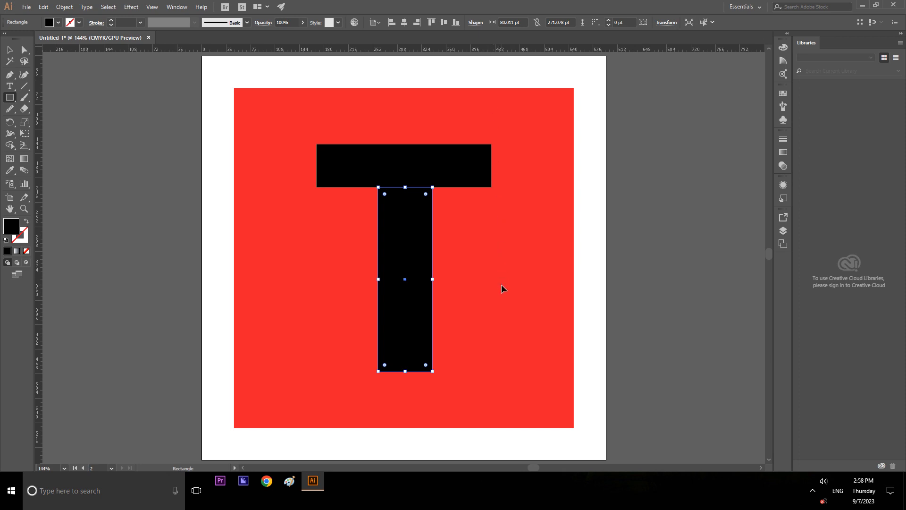
- Place a horizontal guide through the helper rectangle's center and delete the helper rectangle
{"action": "left_click_drag", "start_coordinate": [486, 49], "coordinate": [526, 278]}
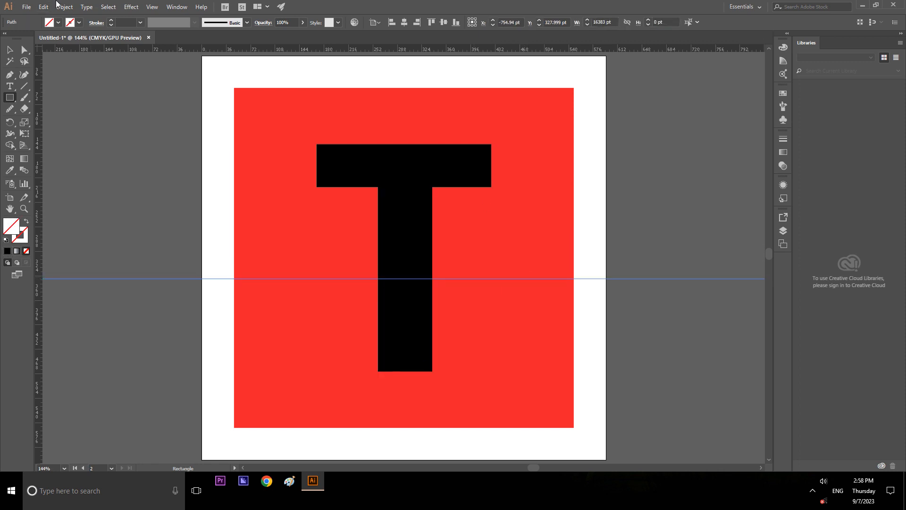
{"action": "key", "text": "v"}
{"action": "left_click", "coordinate": [427, 247]}
{"action": "left_click", "coordinate": [468, 245]}
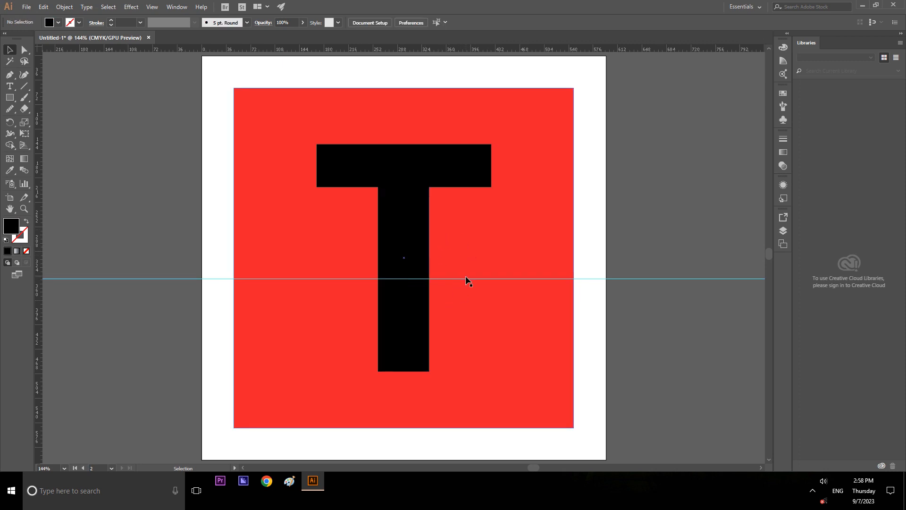
- Draw a rectangle about 76 × 136 pt over the lower half of the T's stem, from the guide to the base
{"action": "left_click", "coordinate": [427, 247]}
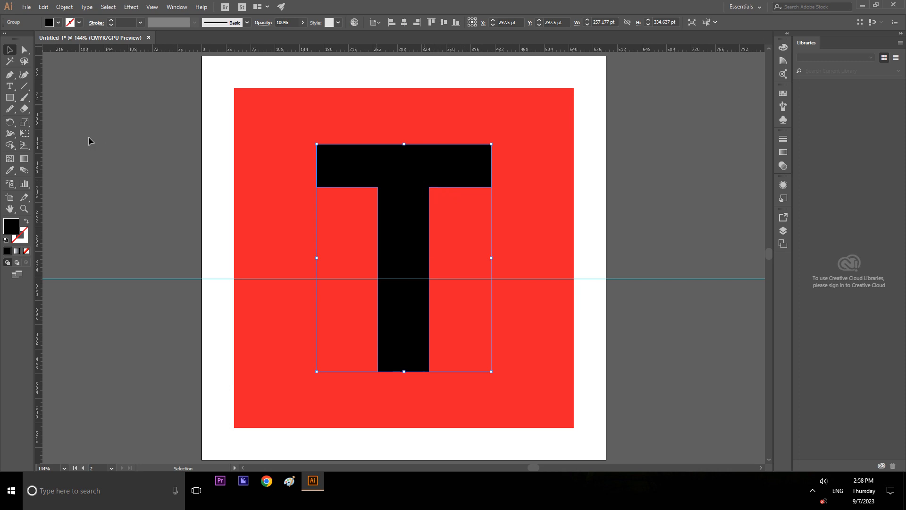
{"action": "left_click", "coordinate": [10, 98]}
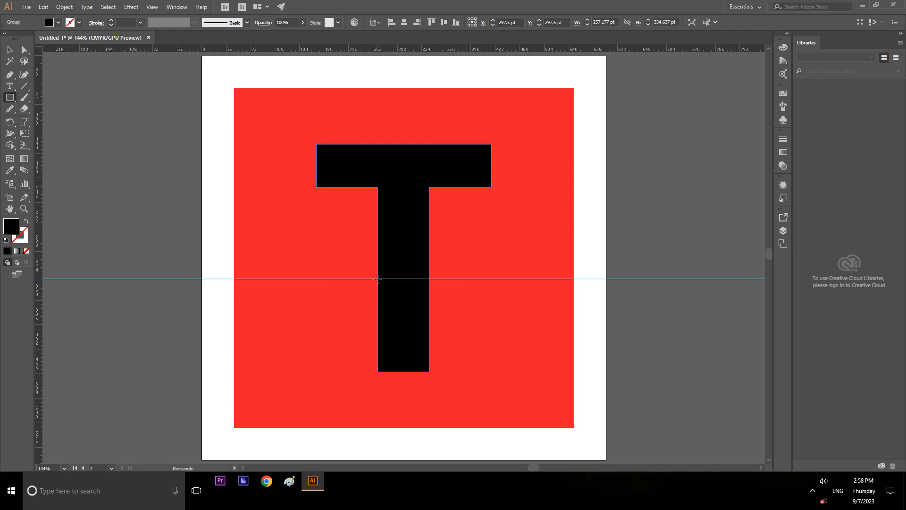
{"action": "left_click_drag", "start_coordinate": [380, 278], "coordinate": [429, 372]}
{"action": "left_click", "coordinate": [9, 50]}
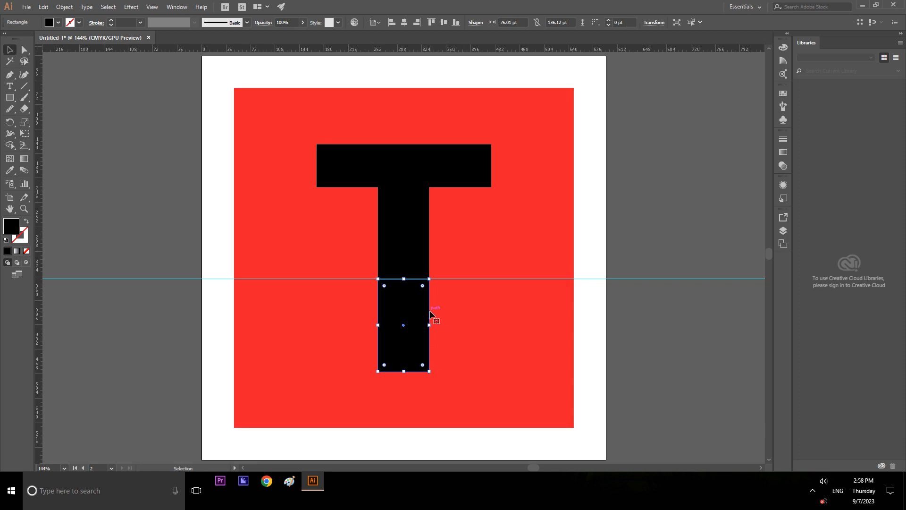
- Set the keyboard increment to 100 pt and move the small rectangle 100 pt to the right of the stem
{"action": "key", "text": "ctrl+k"}
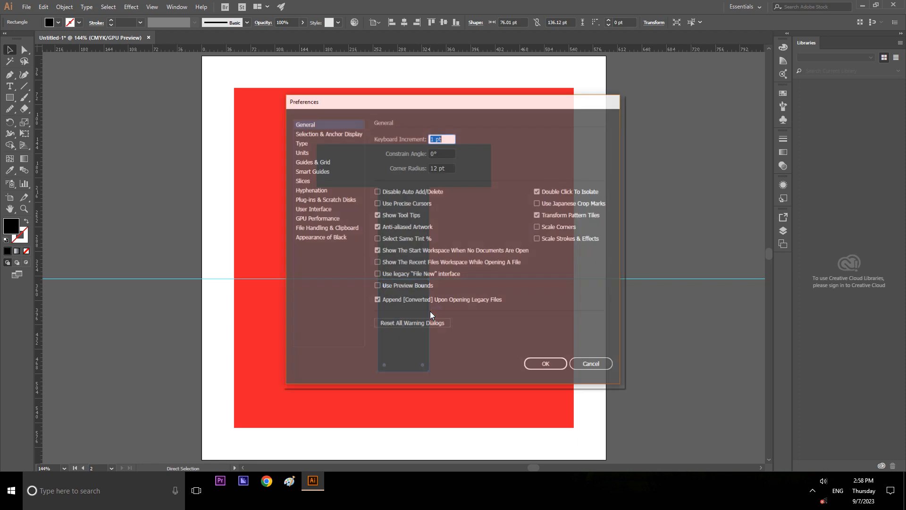
{"action": "type", "text": "100"}
{"action": "key", "text": "Return"}
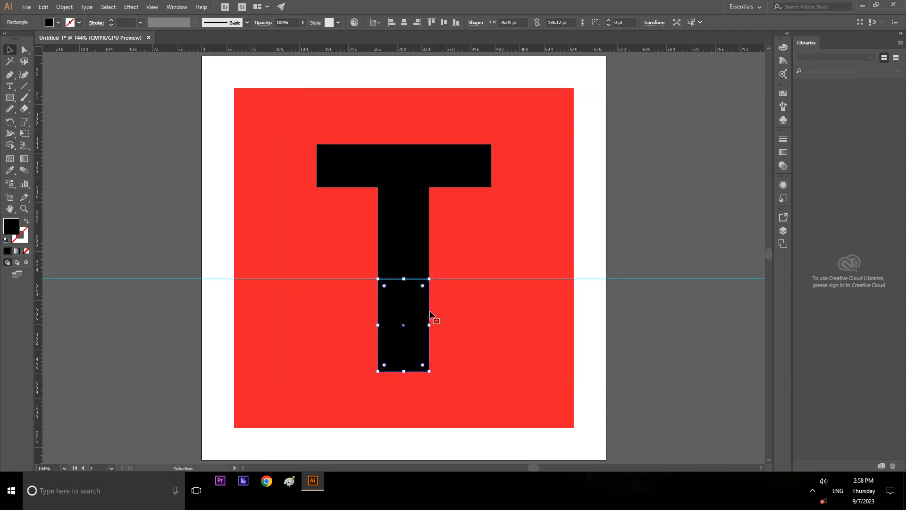
{"action": "key", "text": "Right"}
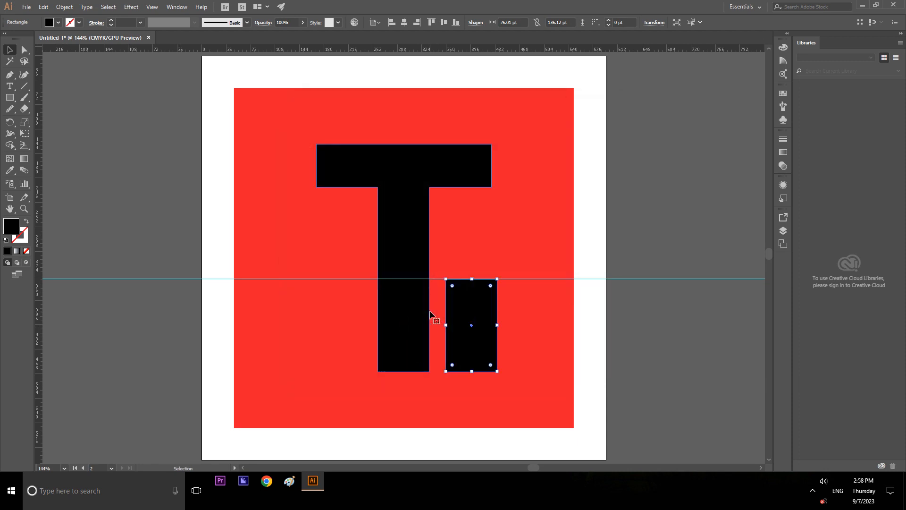
{"action": "left_click", "coordinate": [576, 316]}
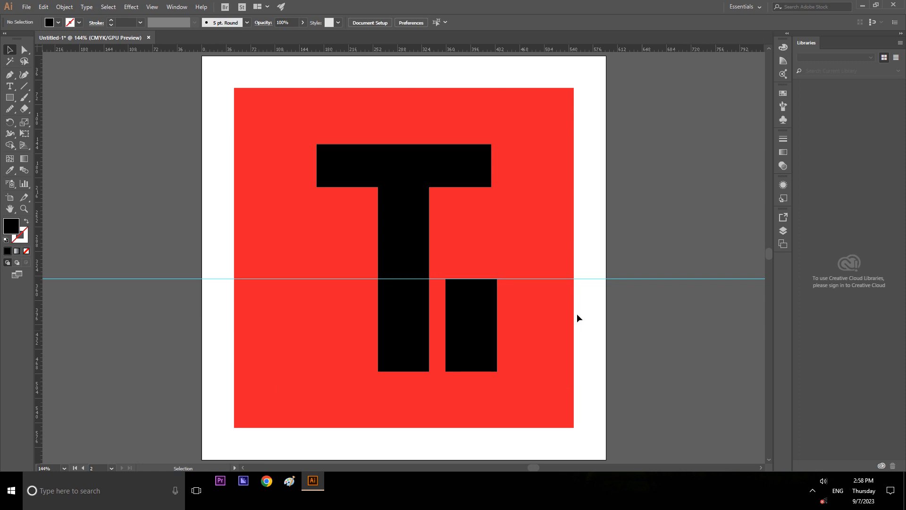
- Shorten the T's stem by moving its two bottom anchor points straight up onto the horizontal guide
{"action": "left_click", "coordinate": [428, 245]}
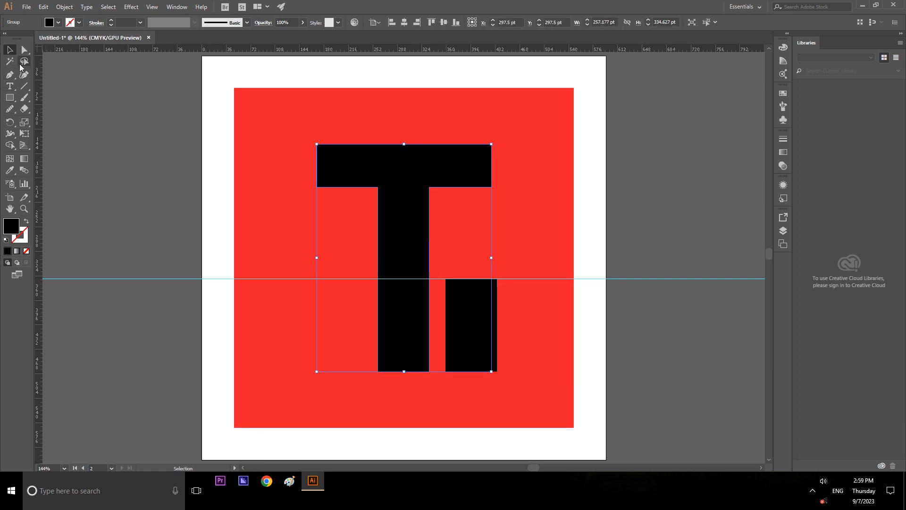
{"action": "left_click", "coordinate": [24, 50]}
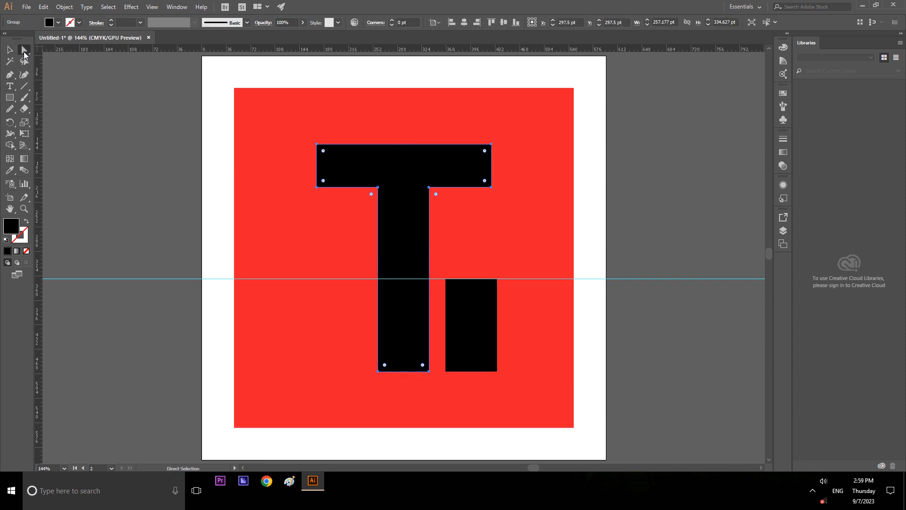
{"action": "left_click", "coordinate": [428, 371]}
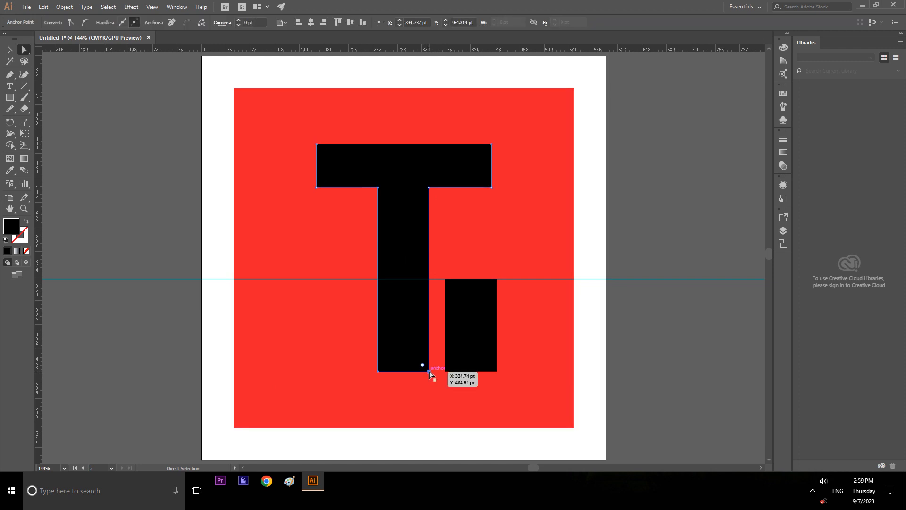
{"action": "left_click", "coordinate": [378, 371], "text": "shift"}
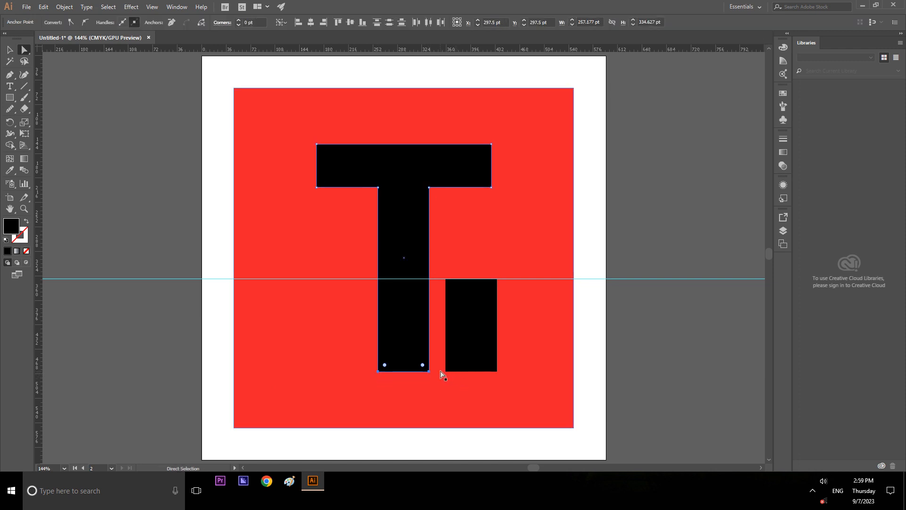
{"action": "left_click_drag", "start_coordinate": [429, 372], "coordinate": [428, 278]}
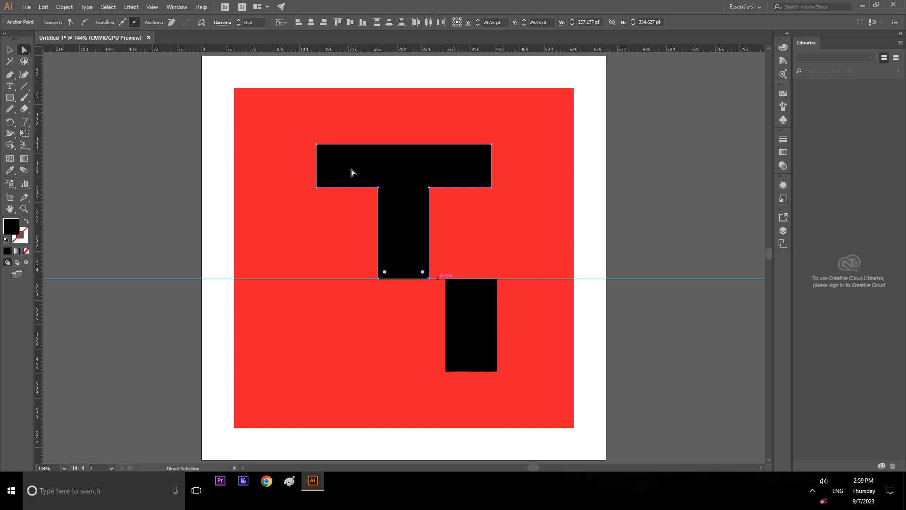
{"action": "left_click", "coordinate": [9, 49]}
{"action": "left_click", "coordinate": [118, 160]}
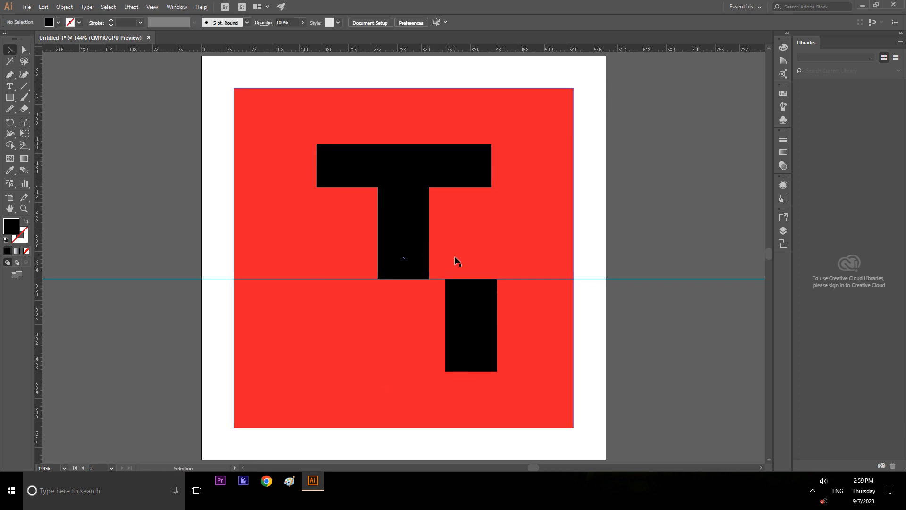
- Stretch the small rectangle's top edge up to the guide, making it about 137 pt tall
{"action": "left_click", "coordinate": [471, 296]}
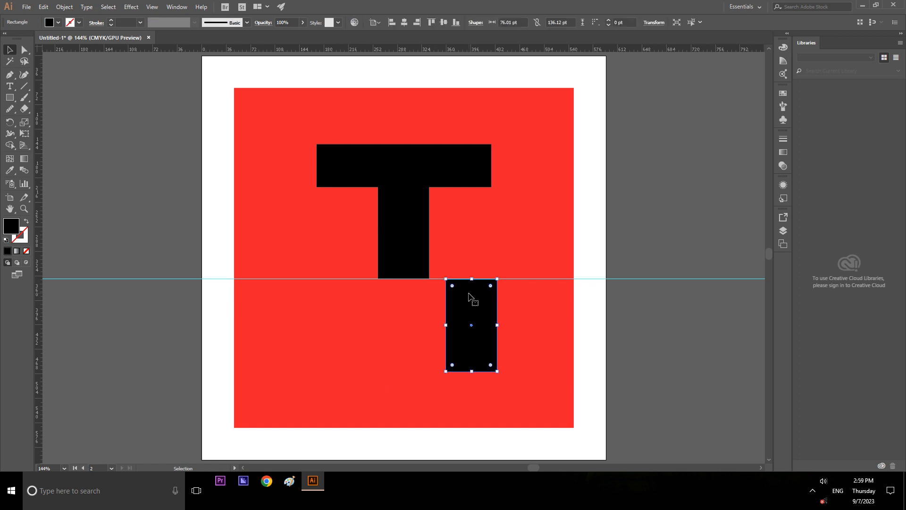
{"action": "scroll", "coordinate": [474, 340], "scroll_direction": "up", "scroll_amount": 2}
{"action": "scroll", "coordinate": [467, 326], "scroll_direction": "up", "scroll_amount": 1}
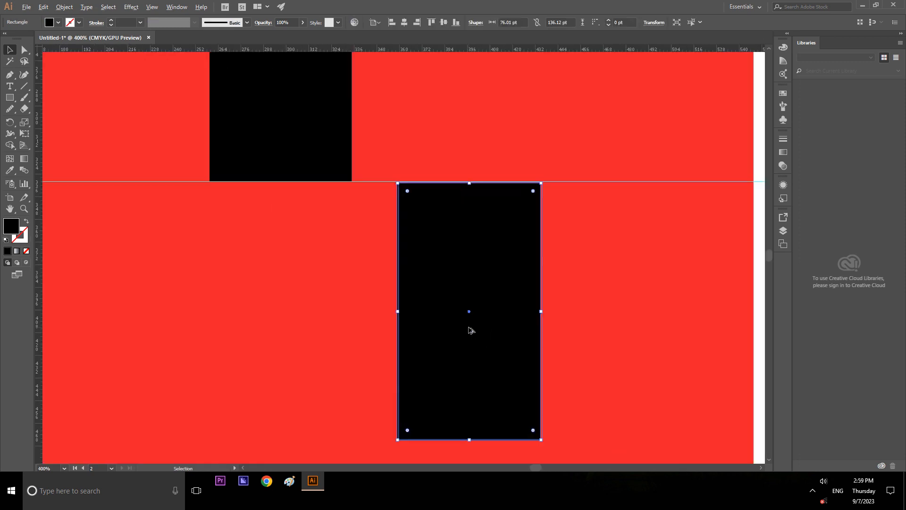
{"action": "scroll", "coordinate": [410, 204], "scroll_direction": "up", "scroll_amount": 1}
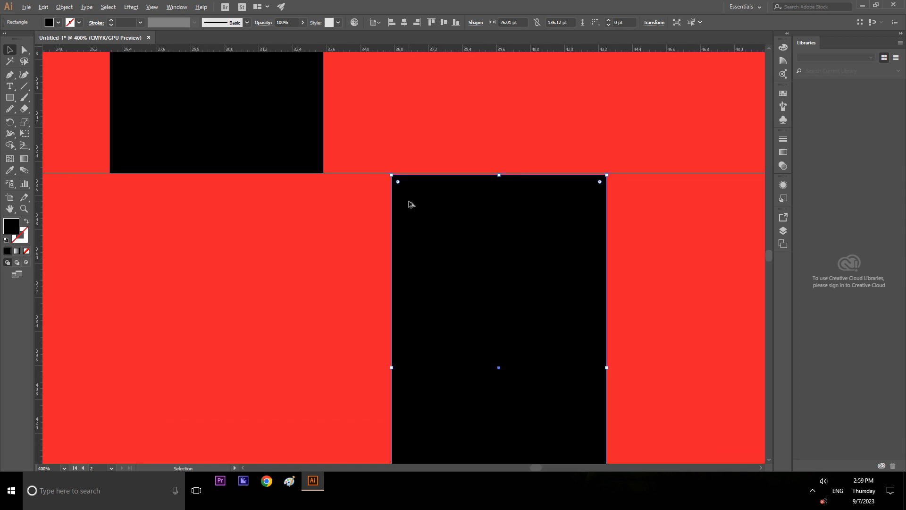
{"action": "scroll", "coordinate": [504, 176], "scroll_direction": "up", "scroll_amount": 3}
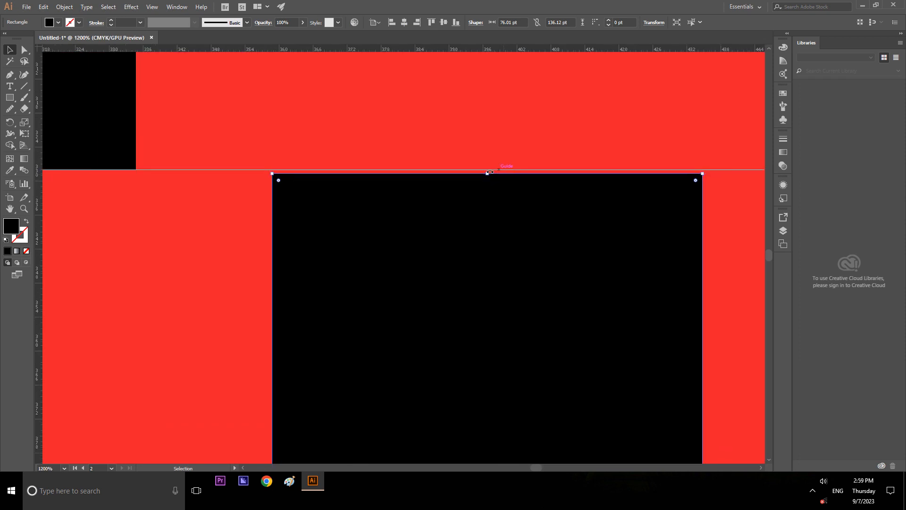
{"action": "scroll", "coordinate": [499, 176], "scroll_direction": "up", "scroll_amount": 2}
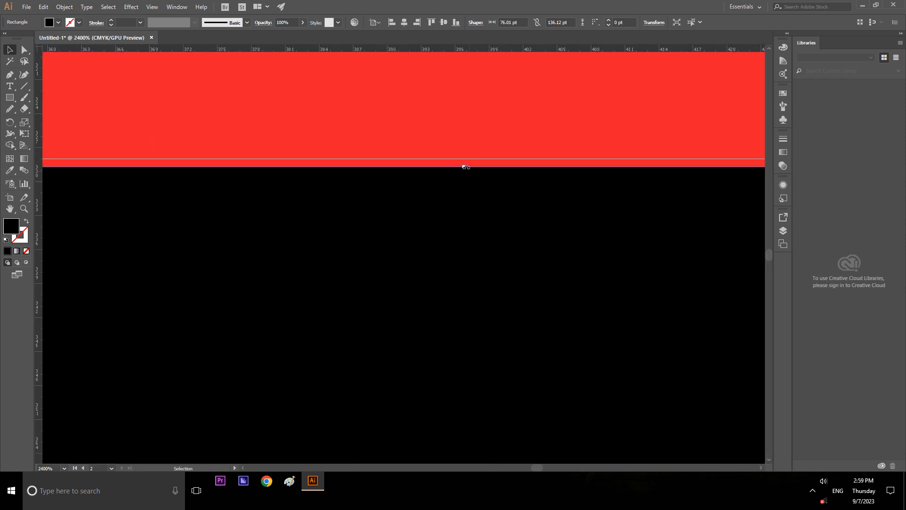
{"action": "left_click_drag", "start_coordinate": [464, 166], "coordinate": [465, 158]}
{"action": "scroll", "coordinate": [493, 217], "scroll_direction": "down", "scroll_amount": 3}
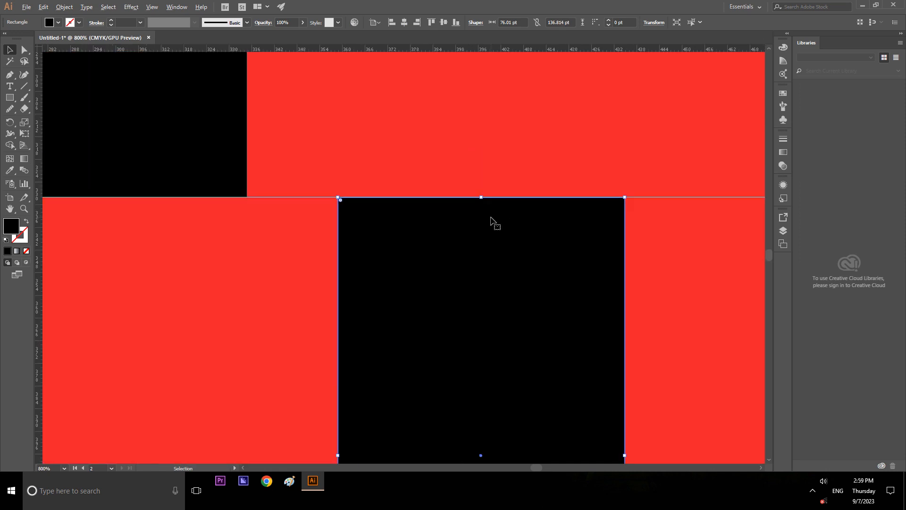
- Move the small rectangle left along the guide until its left edge lines up with the stem's right edge
{"action": "scroll", "coordinate": [491, 231], "scroll_direction": "down", "scroll_amount": 2}
{"action": "scroll", "coordinate": [401, 300], "scroll_direction": "up", "scroll_amount": 1}
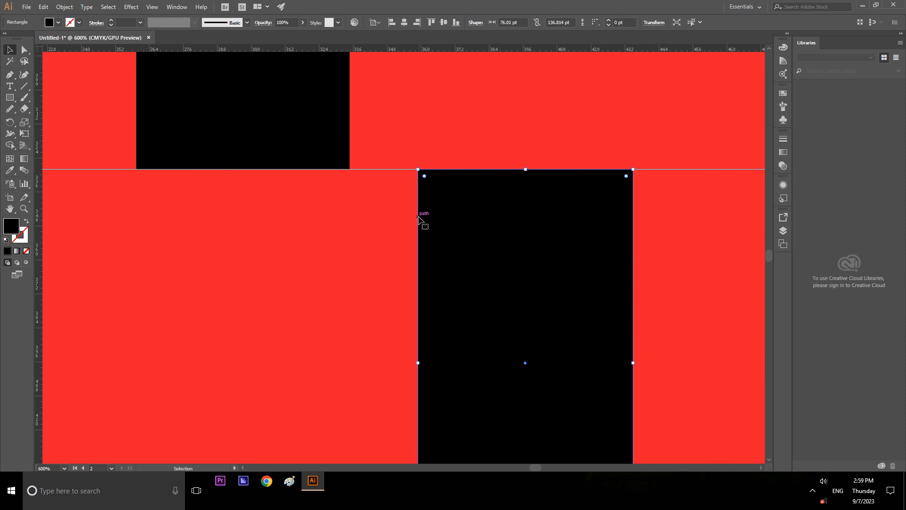
{"action": "left_click_drag", "start_coordinate": [419, 218], "coordinate": [349, 225]}
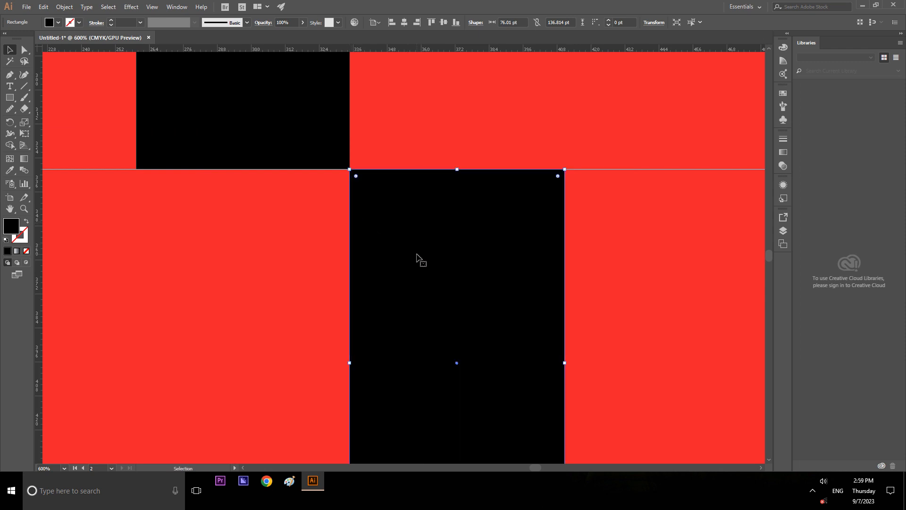
{"action": "scroll", "coordinate": [419, 257], "scroll_direction": "down", "scroll_amount": 2}
{"action": "scroll", "coordinate": [401, 255], "scroll_direction": "down", "scroll_amount": 2}
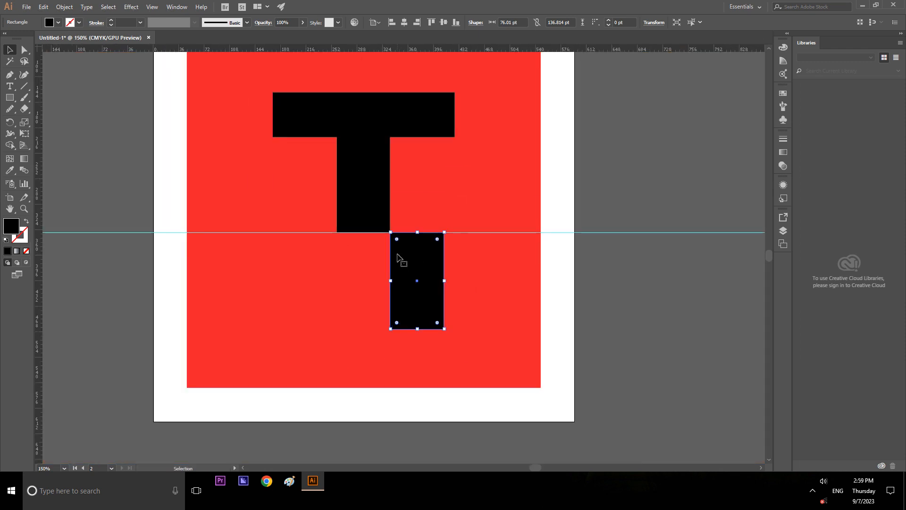
- Delete the horizontal guide between the T and the small rectangle
{"action": "left_click", "coordinate": [650, 288]}
{"action": "left_click", "coordinate": [601, 233]}
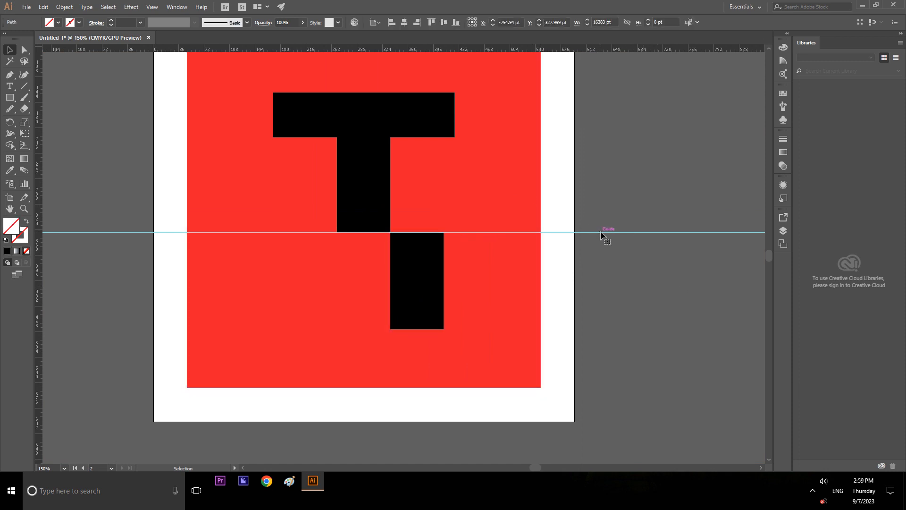
{"action": "key", "text": "Delete"}
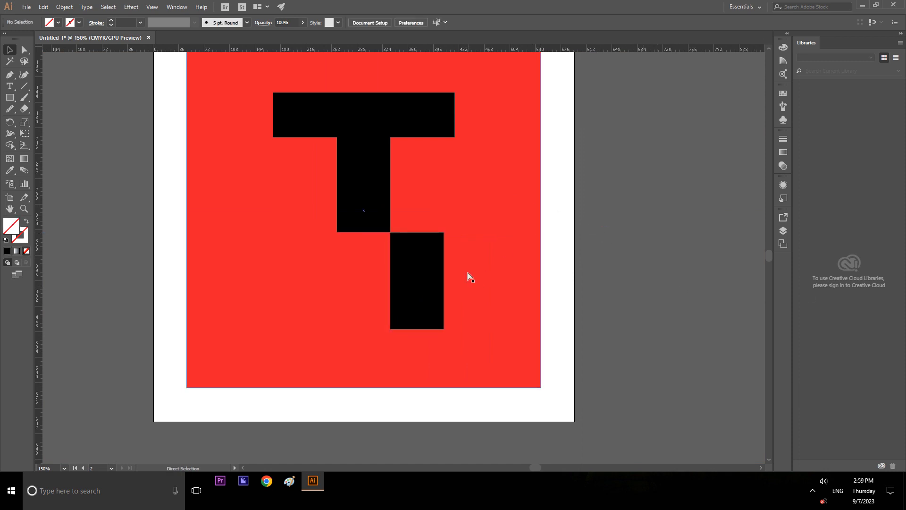
{"action": "scroll", "coordinate": [468, 276], "scroll_direction": "right", "scroll_amount": 1}
{"action": "scroll", "coordinate": [467, 276], "scroll_direction": "up", "scroll_amount": 4}
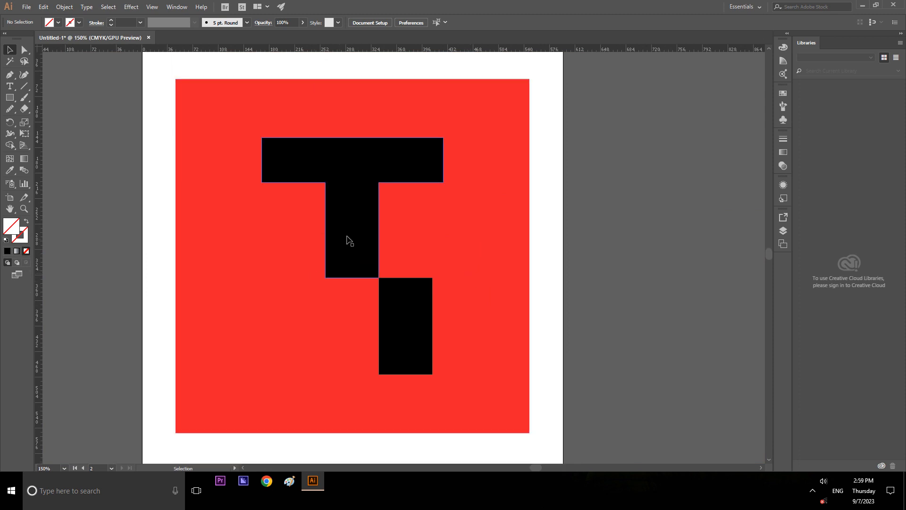
- Change the T's fill color from black to white
{"action": "left_click", "coordinate": [355, 229]}
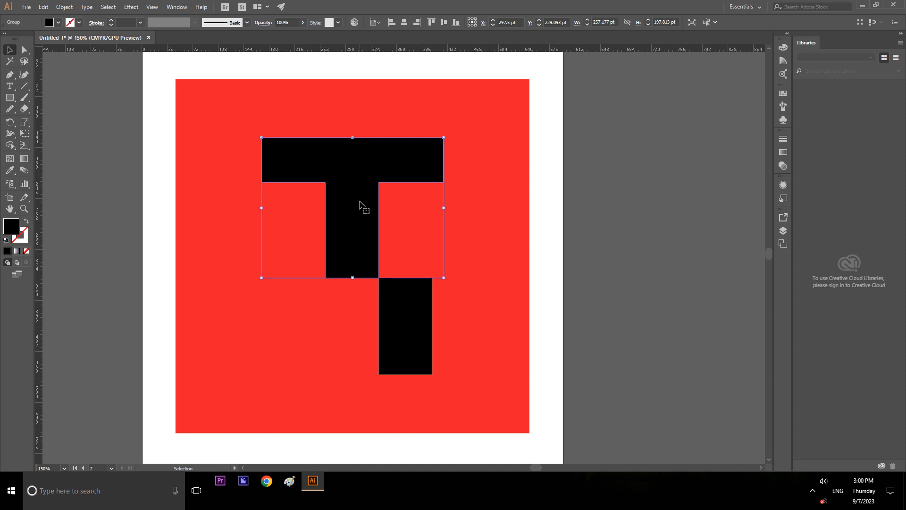
{"action": "left_click", "coordinate": [659, 327]}
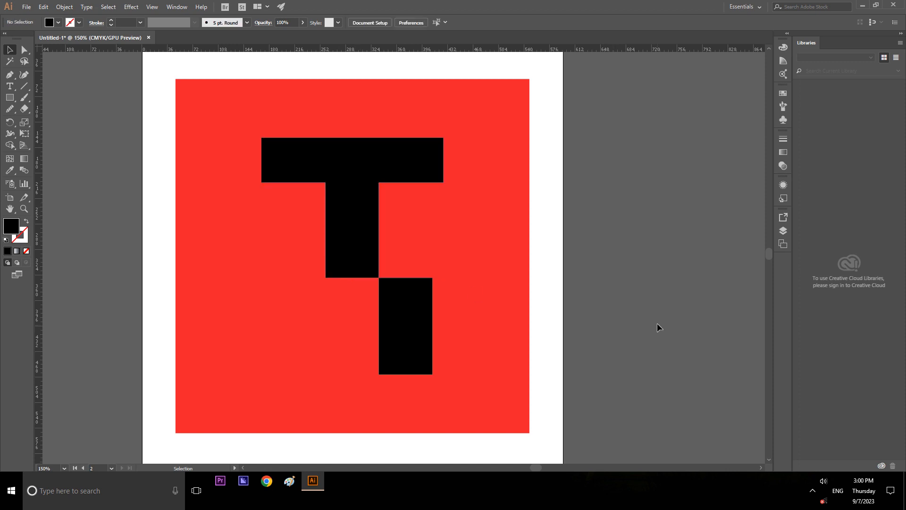
{"action": "left_click", "coordinate": [373, 218]}
{"action": "double_click", "coordinate": [14, 227]}
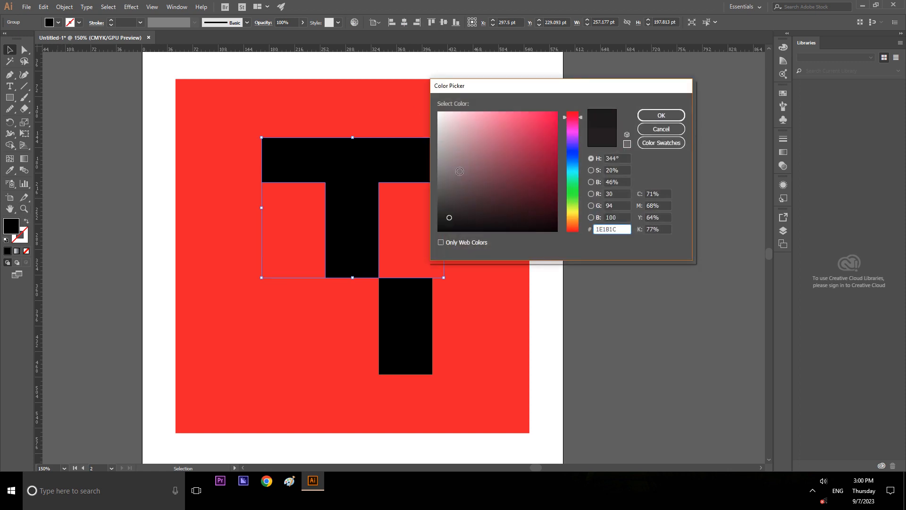
{"action": "left_click_drag", "start_coordinate": [463, 177], "coordinate": [430, 106]}
{"action": "left_click", "coordinate": [661, 115]}
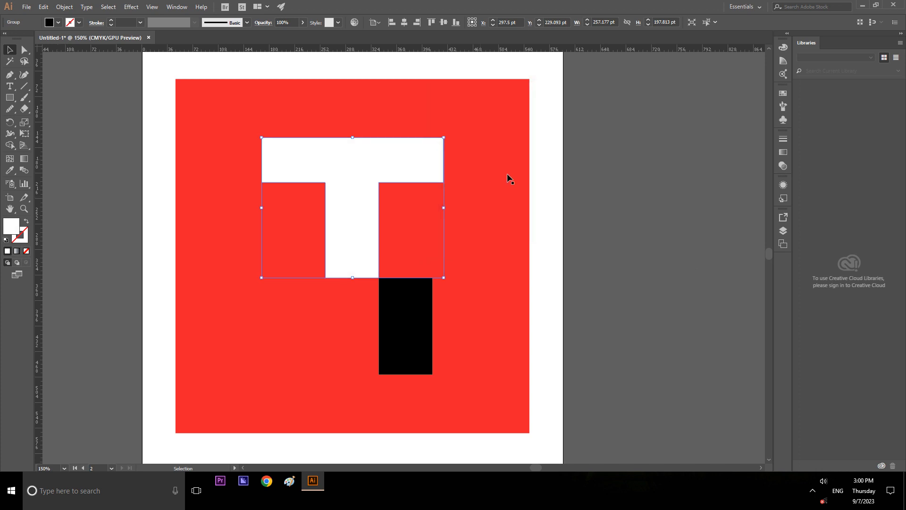
{"action": "left_click", "coordinate": [651, 219]}
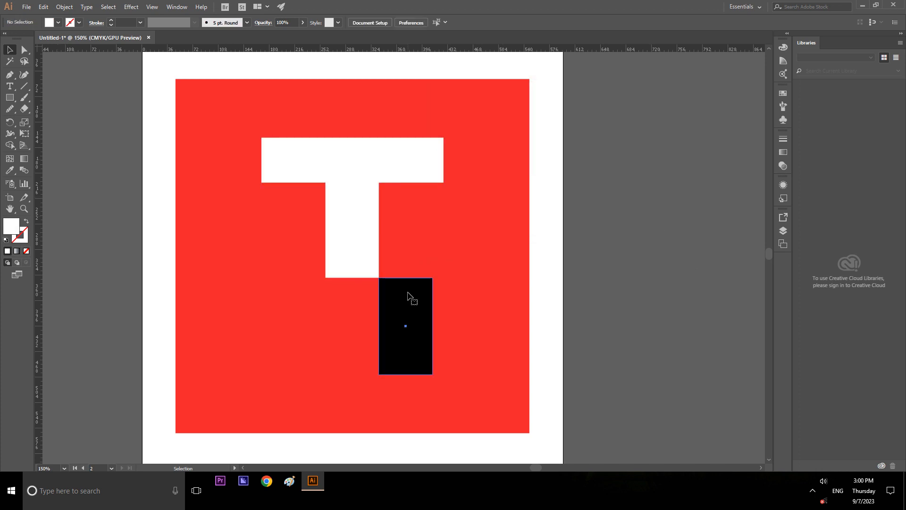
- Fill the small rectangle below the T with white
{"action": "left_click", "coordinate": [408, 295]}
{"action": "double_click", "coordinate": [11, 225]}
{"action": "left_click_drag", "start_coordinate": [481, 186], "coordinate": [430, 107]}
{"action": "left_click", "coordinate": [646, 118]}
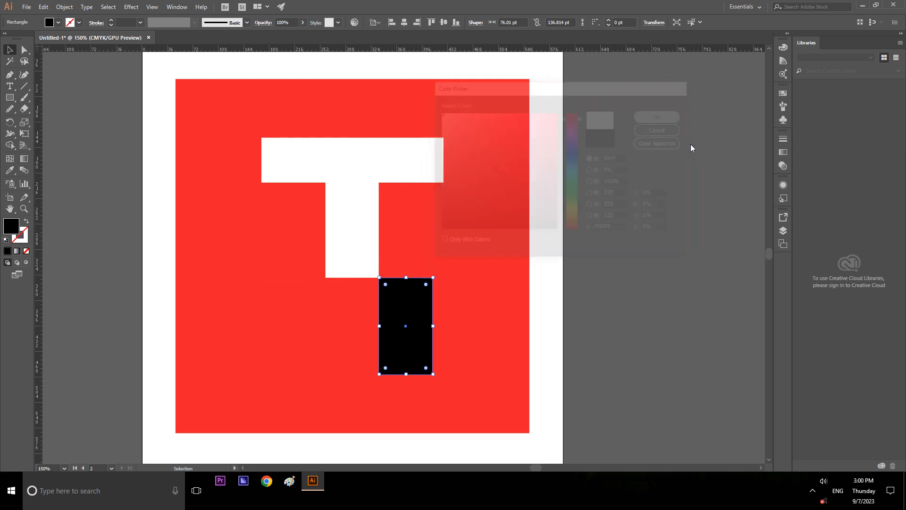
{"action": "left_click", "coordinate": [661, 211]}
- Group the red square, the T and the small rectangle together
{"action": "scroll", "coordinate": [226, 226], "scroll_direction": "down", "scroll_amount": 1}
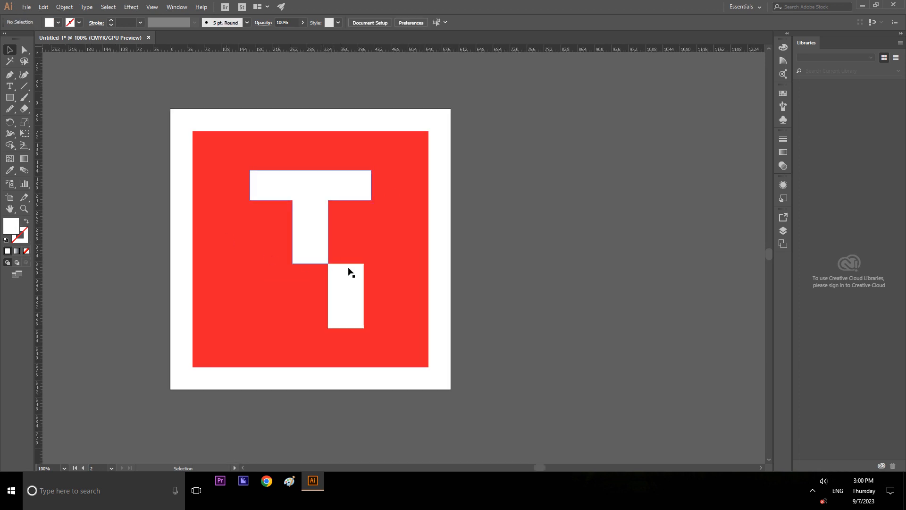
{"action": "scroll", "coordinate": [203, 313], "scroll_direction": "up", "scroll_amount": 1}
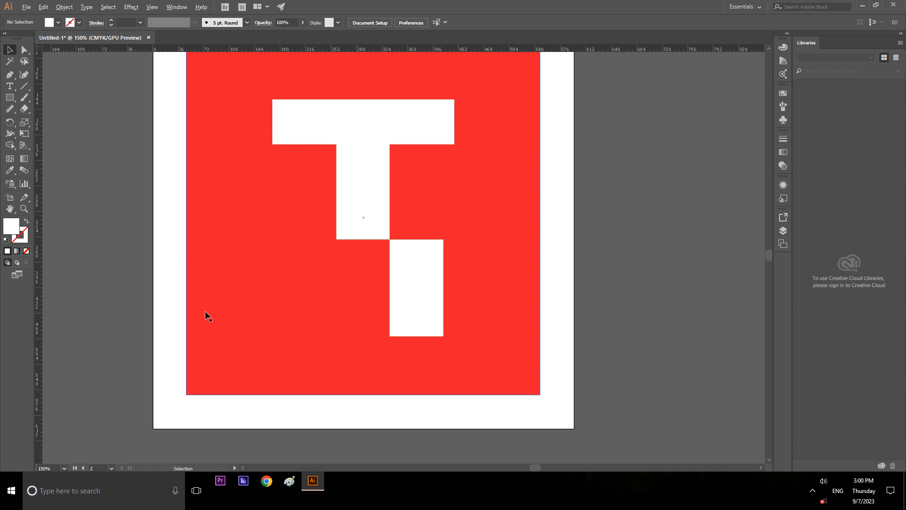
{"action": "scroll", "coordinate": [316, 305], "scroll_direction": "down", "scroll_amount": 1}
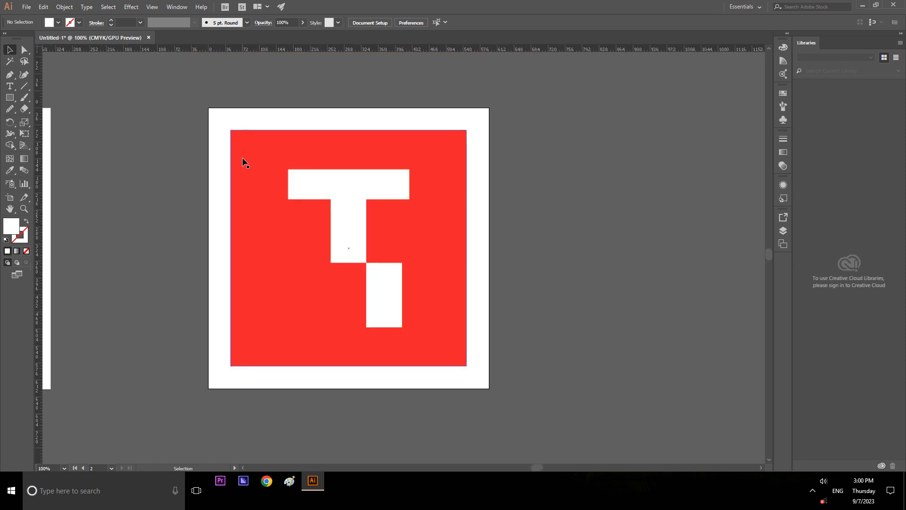
{"action": "left_click_drag", "start_coordinate": [218, 125], "coordinate": [481, 381]}
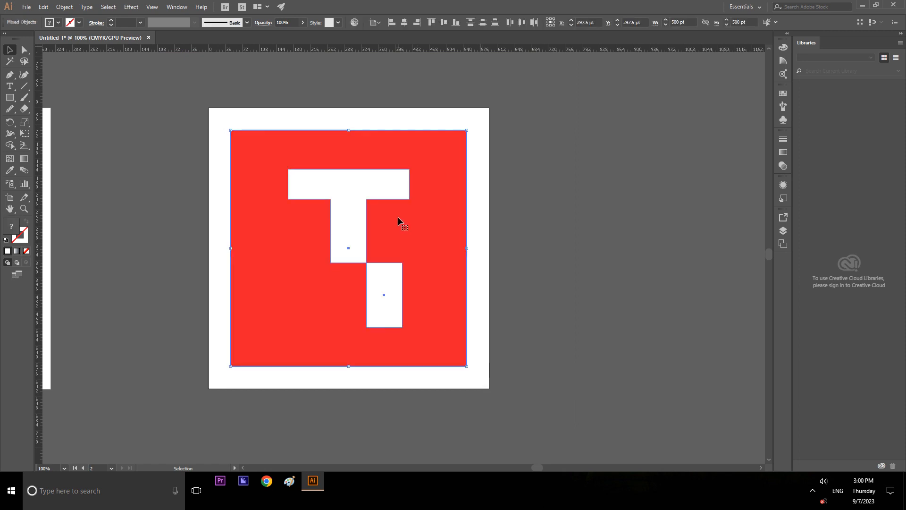
{"action": "key", "text": "ctrl+g"}
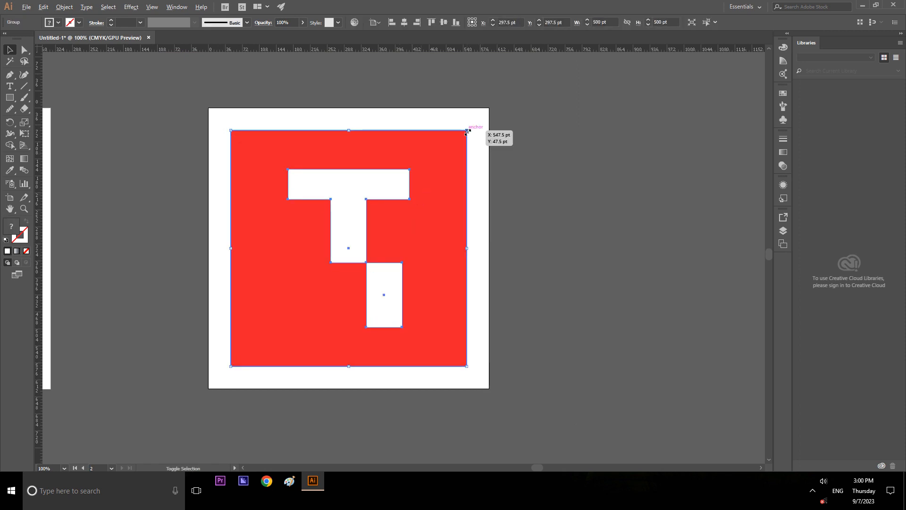
- Try scaling the logo group down proportionally around its center to about 182 × 182 pt
{"action": "left_click_drag", "start_coordinate": [467, 131], "coordinate": [392, 206]}
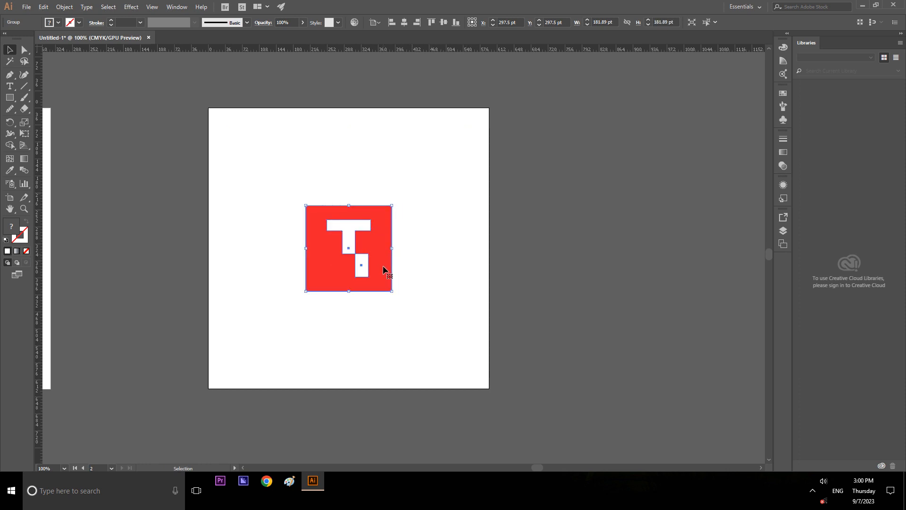
{"action": "key", "text": "alt+shift"}
{"action": "key", "text": "ctrl+z"}
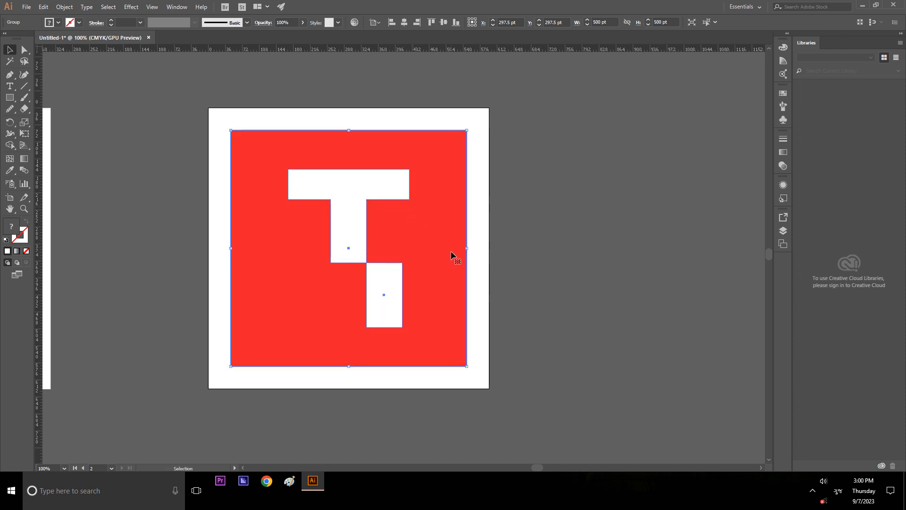
- Move the full-size logo group horizontally to the right, mostly off the artboard, and deselect it
{"action": "left_click_drag", "start_coordinate": [327, 130], "coordinate": [572, 141]}
{"action": "left_click", "coordinate": [443, 125]}
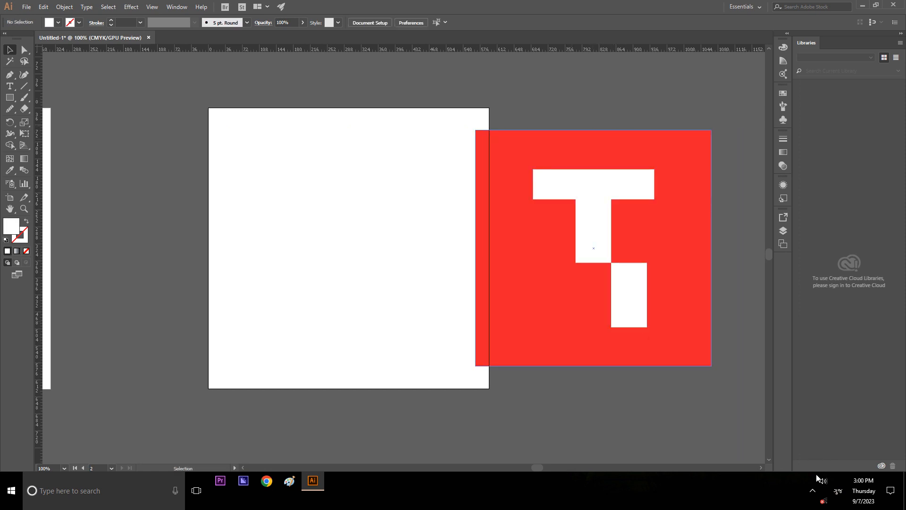
- Switch the system keyboard input language to English
{"action": "left_click", "coordinate": [813, 489]}
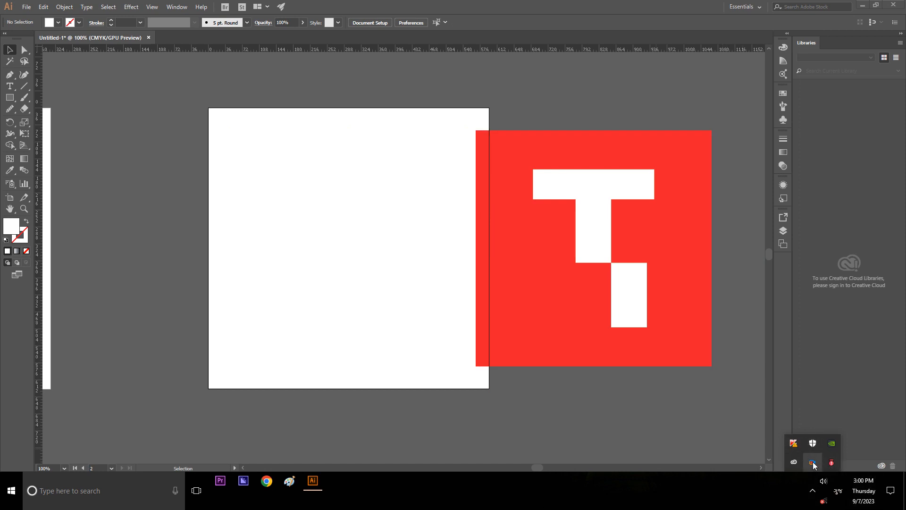
{"action": "left_click", "coordinate": [838, 491]}
{"action": "left_click", "coordinate": [831, 406]}
{"action": "left_click", "coordinate": [707, 427]}
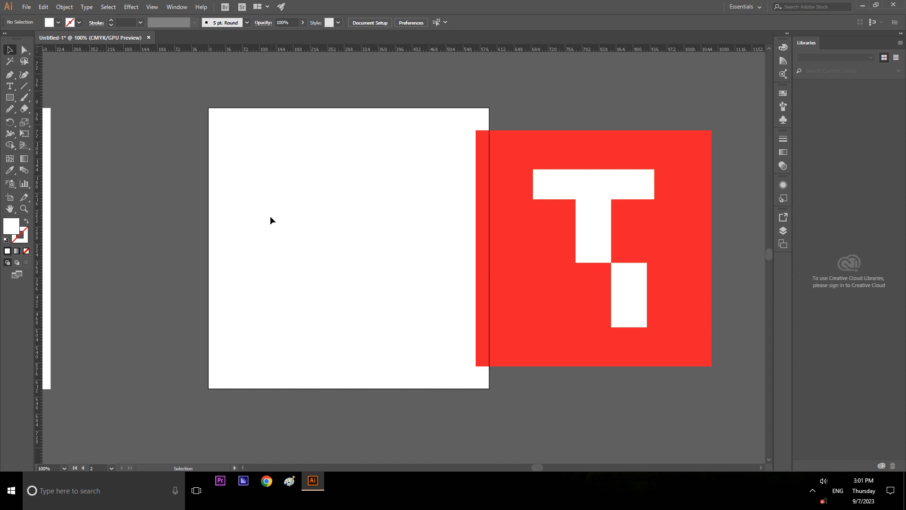
{"action": "left_click", "coordinate": [11, 98]}
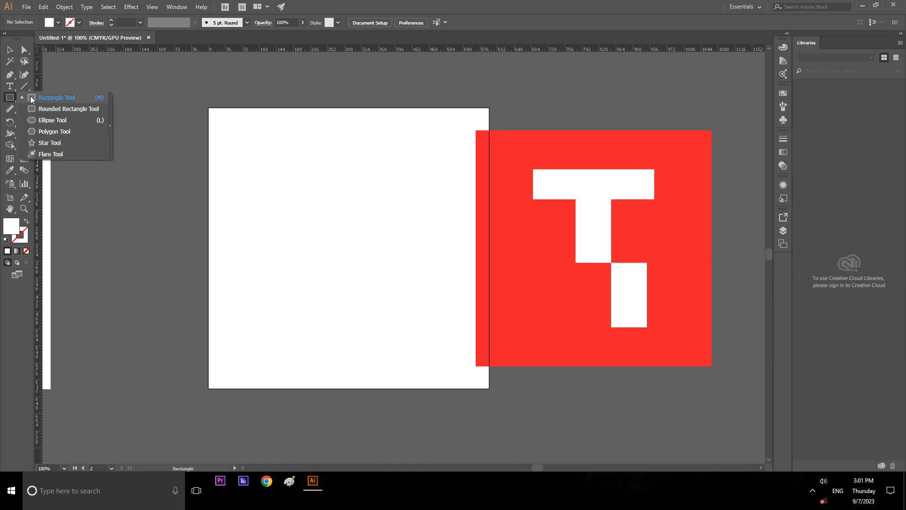
{"action": "left_click", "coordinate": [421, 217]}
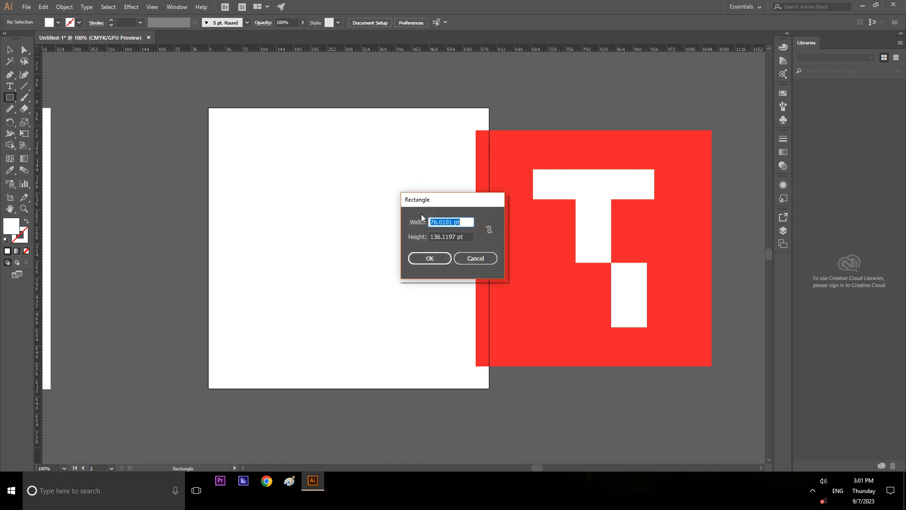
{"action": "left_click", "coordinate": [477, 260]}
{"action": "left_click", "coordinate": [8, 52]}
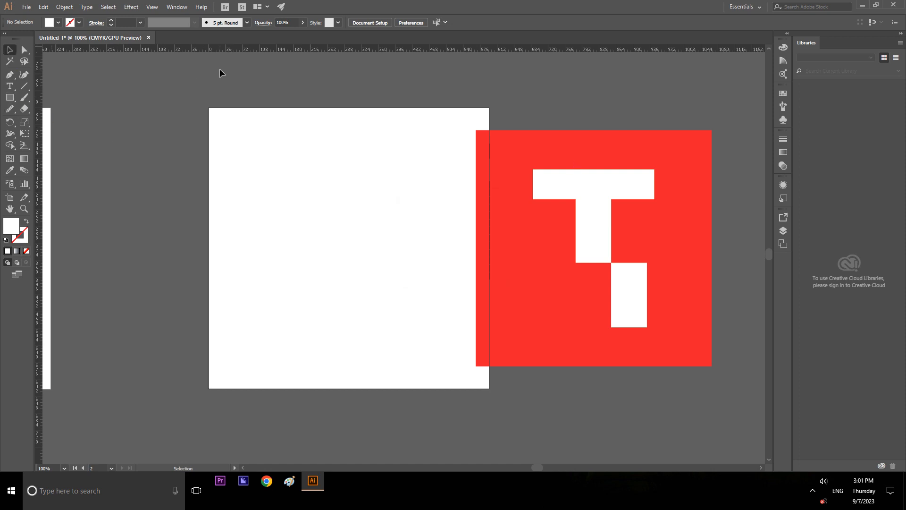
- Move the logo group horizontally to the right until it is completely off the artboard, and ungroup it
{"action": "left_click", "coordinate": [590, 153]}
{"action": "left_click_drag", "start_coordinate": [566, 158], "coordinate": [587, 154]}
{"action": "right_click", "coordinate": [585, 154]}
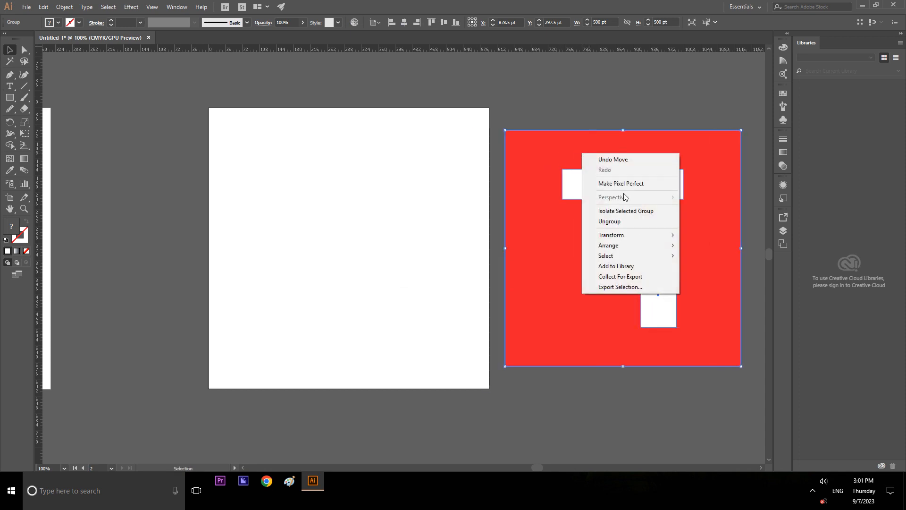
{"action": "left_click", "coordinate": [620, 221]}
- Duplicate the logo's red square horizontally toward the artboard and center the copy horizontally on the artboard
{"action": "left_click", "coordinate": [590, 146]}
{"action": "left_click_drag", "start_coordinate": [594, 154], "coordinate": [431, 157]}
{"action": "left_click", "coordinate": [549, 86]}
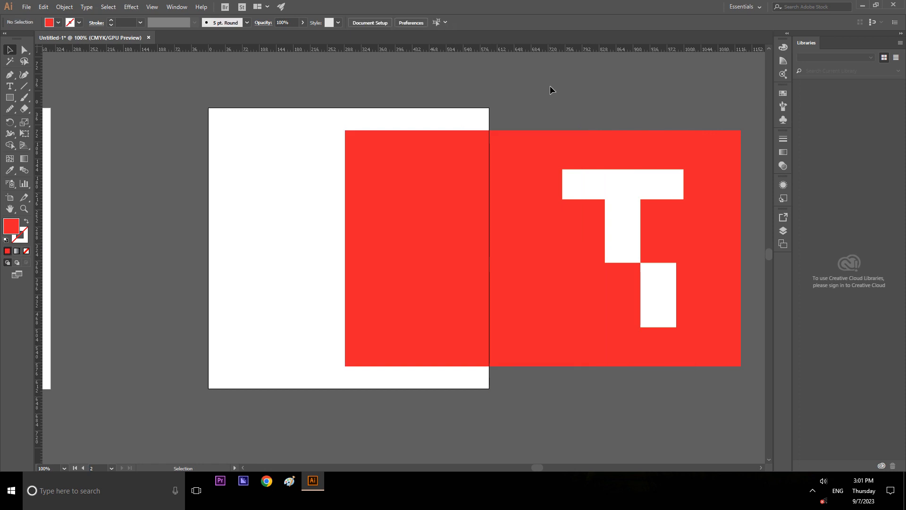
{"action": "left_click", "coordinate": [10, 197]}
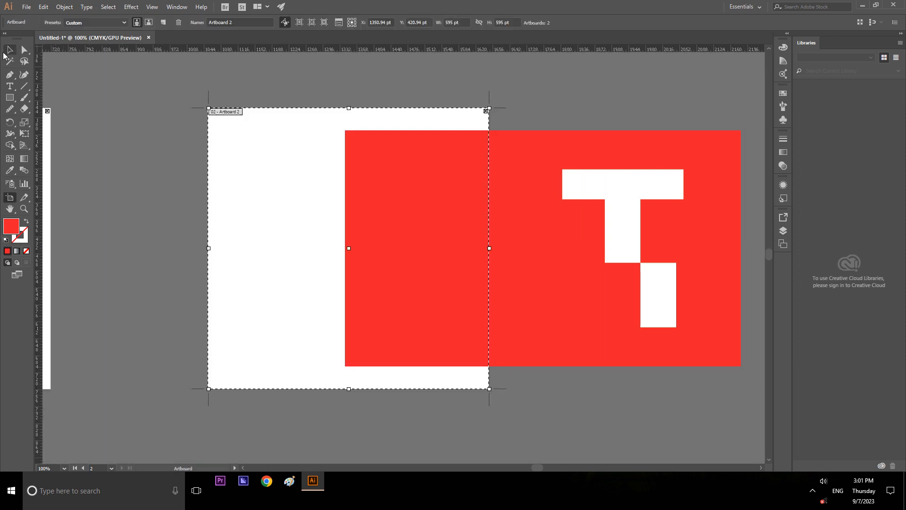
{"action": "left_click", "coordinate": [10, 49]}
{"action": "left_click", "coordinate": [372, 170]}
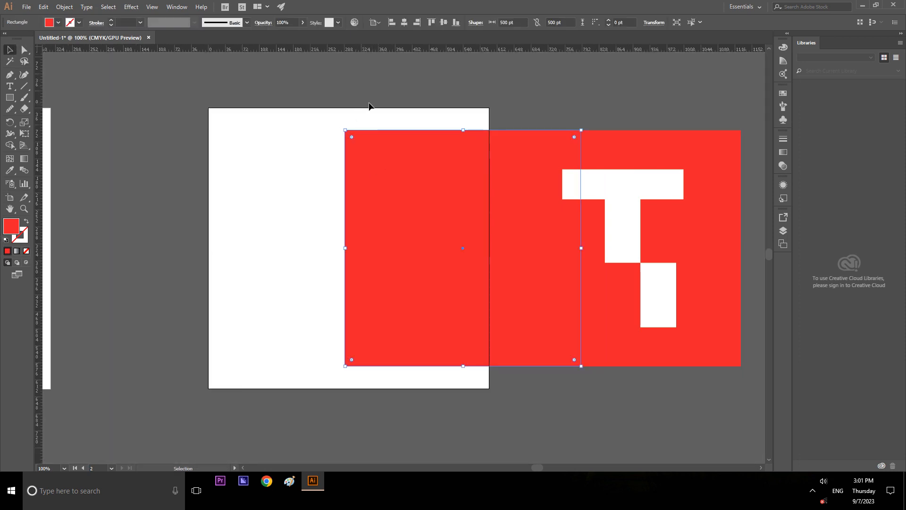
{"action": "left_click", "coordinate": [401, 25]}
{"action": "left_click", "coordinate": [519, 123]}
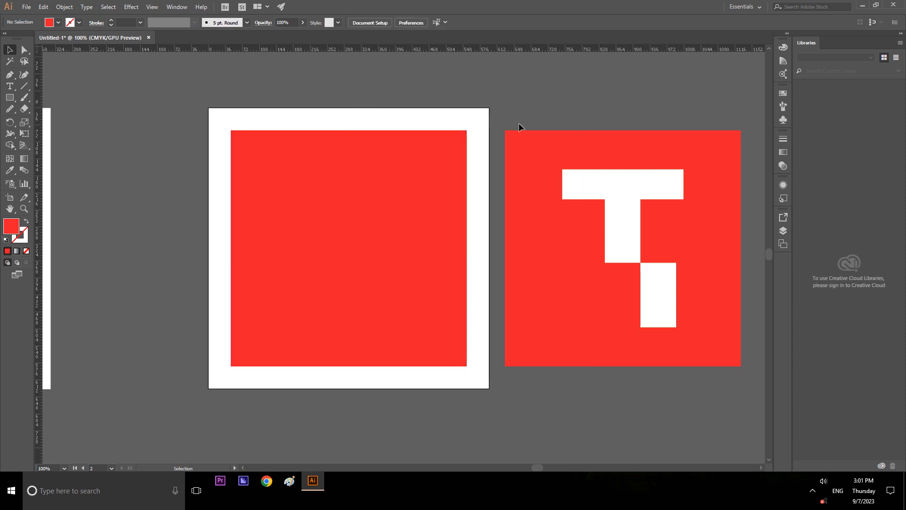
- Draw a rectangle about 257 × 64 pt over the logo's T bar and move it horizontally onto the copied red square
{"action": "left_click", "coordinate": [13, 100]}
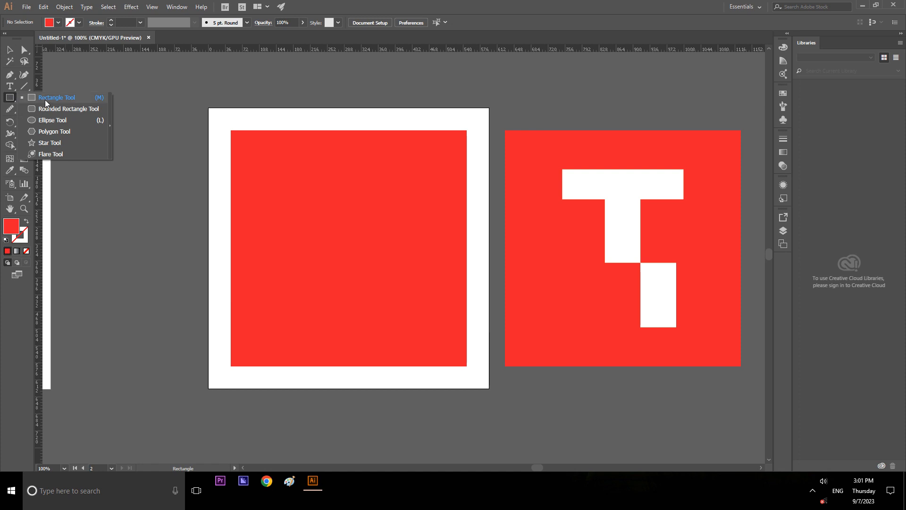
{"action": "left_click", "coordinate": [45, 100]}
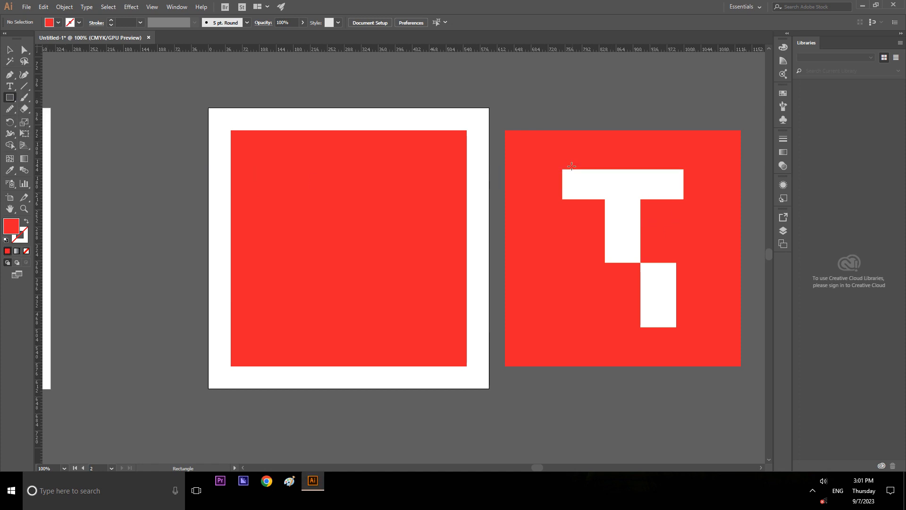
{"action": "left_click_drag", "start_coordinate": [563, 168], "coordinate": [684, 199]}
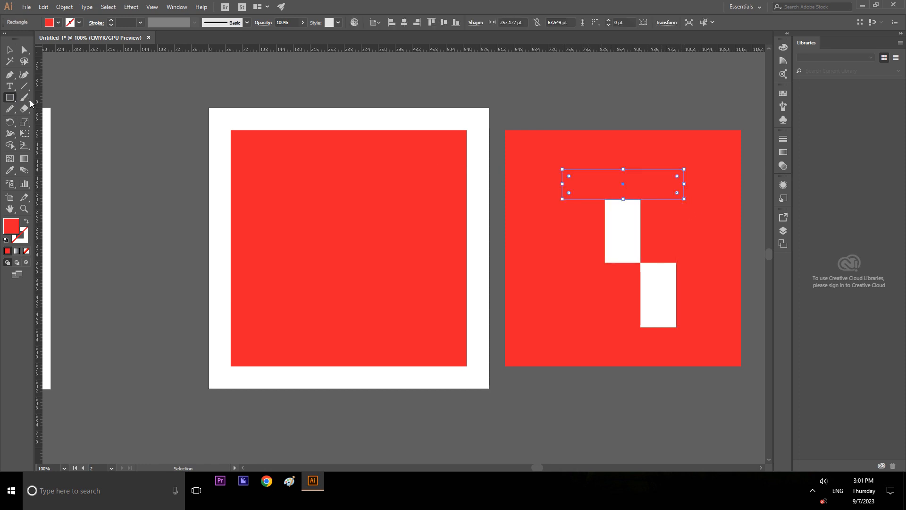
{"action": "left_click", "coordinate": [10, 49]}
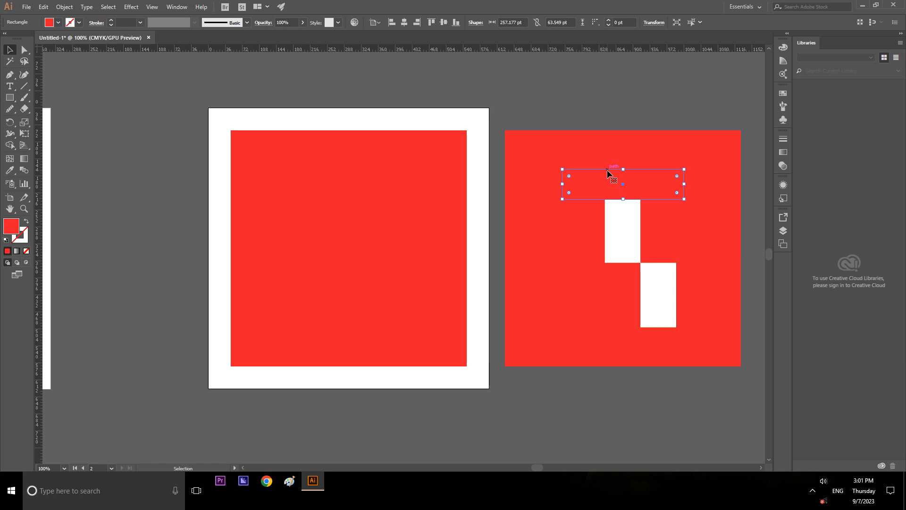
{"action": "left_click_drag", "start_coordinate": [607, 171], "coordinate": [341, 171]}
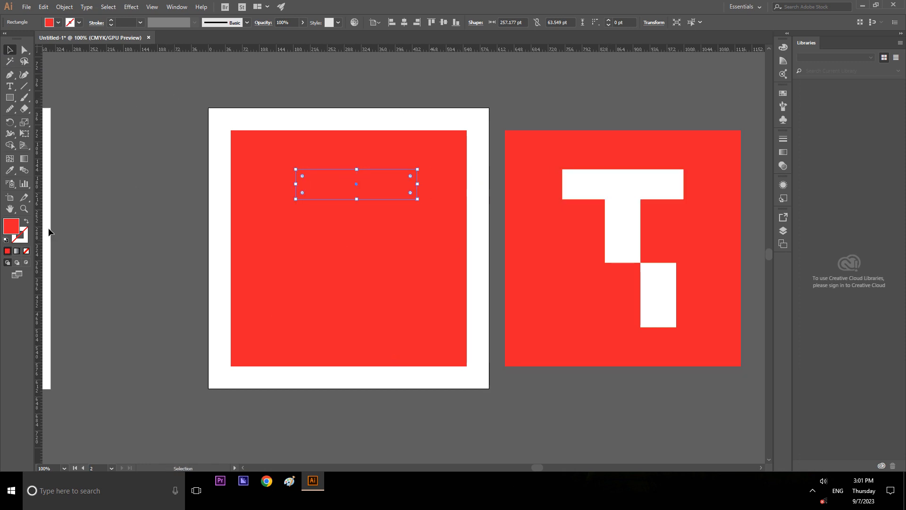
- Fill the new bar with white, FFFFFF, and deselect it
{"action": "double_click", "coordinate": [11, 226]}
{"action": "type", "text": "ffffff"}
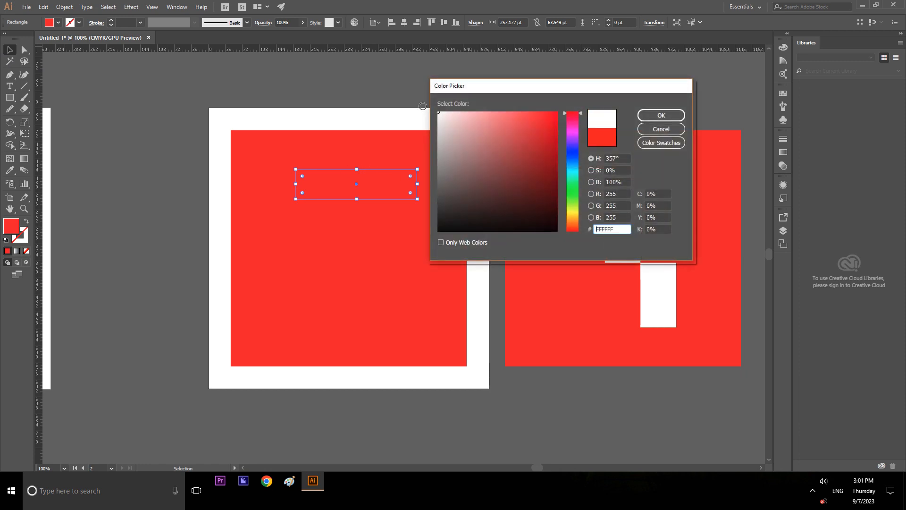
{"action": "left_click", "coordinate": [681, 119]}
{"action": "left_click", "coordinate": [418, 92]}
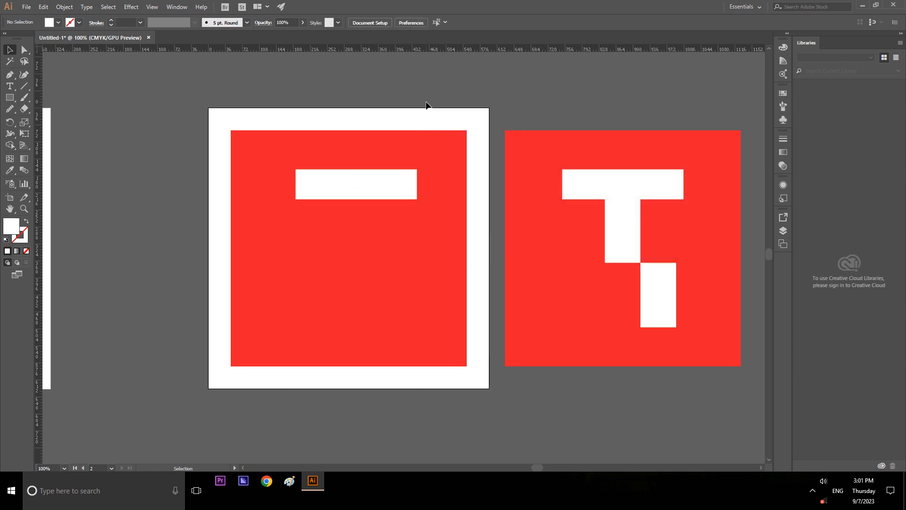
- Center the white bar horizontally on the artboard
{"action": "scroll", "coordinate": [300, 228], "scroll_direction": "up", "scroll_amount": 1}
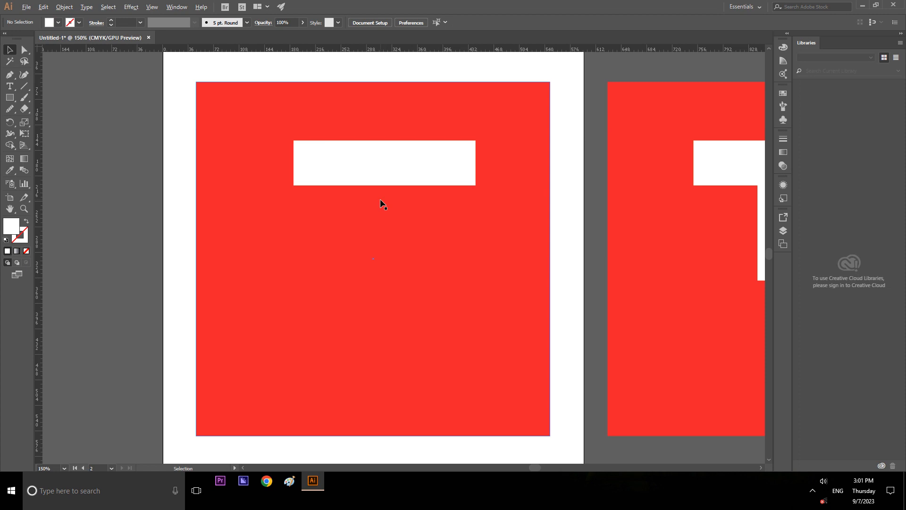
{"action": "scroll", "coordinate": [383, 203], "scroll_direction": "down", "scroll_amount": 1}
{"action": "left_click", "coordinate": [383, 185]}
{"action": "left_click", "coordinate": [404, 22]}
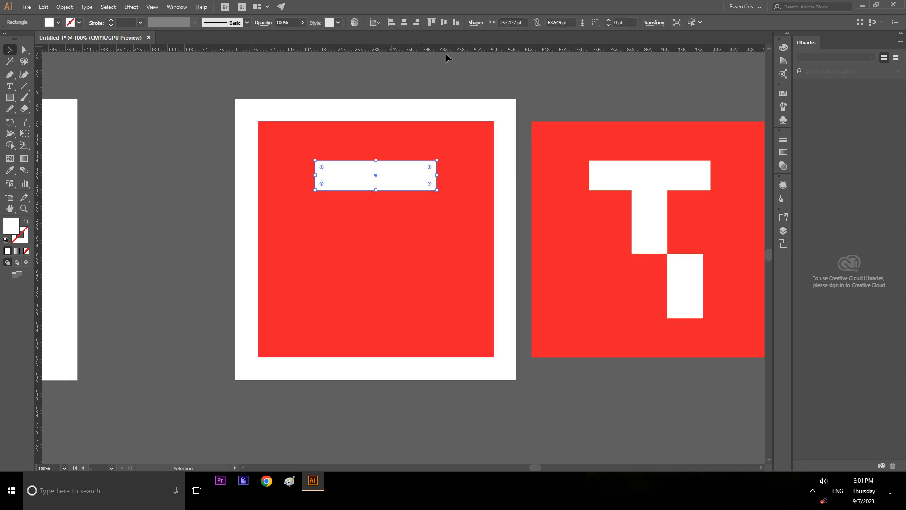
{"action": "left_click", "coordinate": [529, 66]}
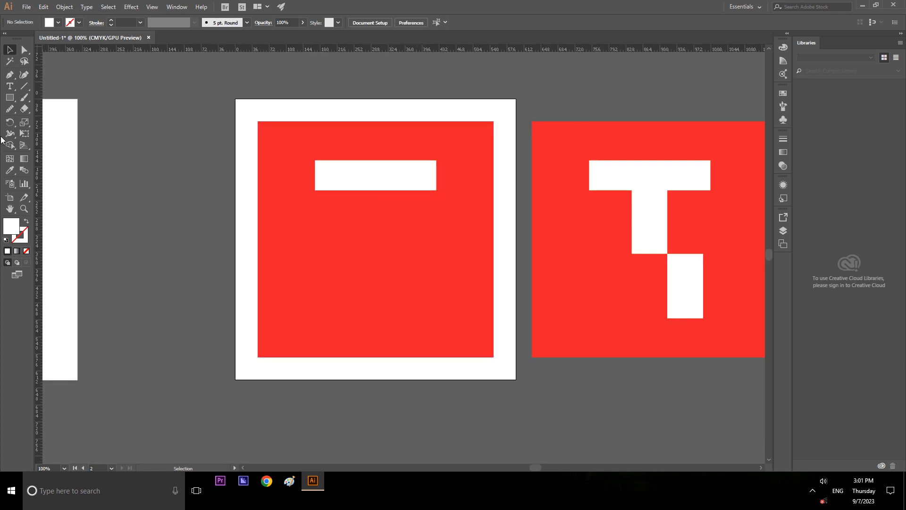
- Draw a white square about 64 × 64 pt over the bar's left end and move it below the bar, near the red square's center
{"action": "left_click", "coordinate": [9, 97]}
{"action": "left_click", "coordinate": [31, 100]}
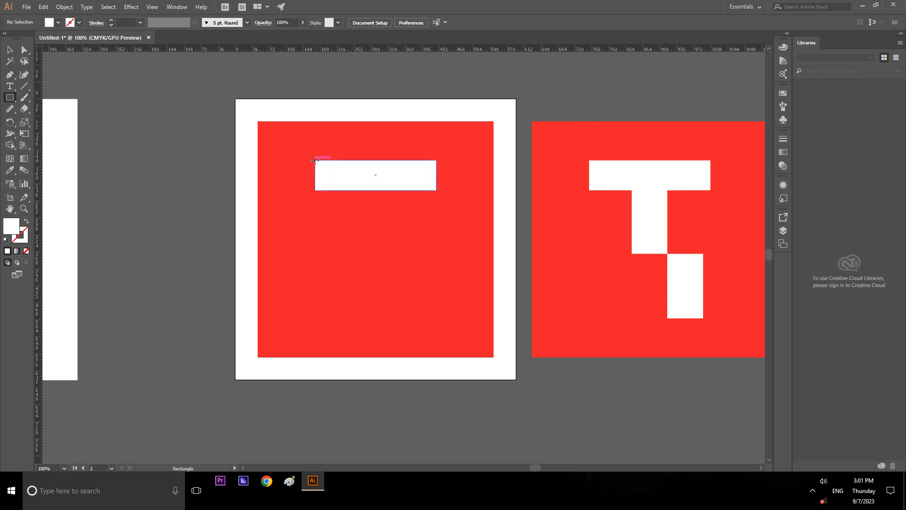
{"action": "left_click_drag", "start_coordinate": [316, 161], "coordinate": [345, 191]}
{"action": "left_click", "coordinate": [10, 49]}
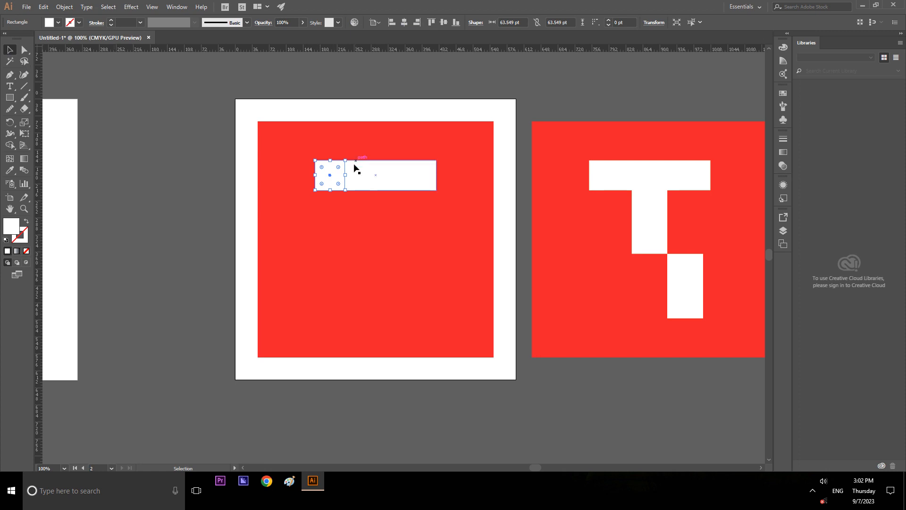
{"action": "left_click_drag", "start_coordinate": [345, 174], "coordinate": [383, 238]}
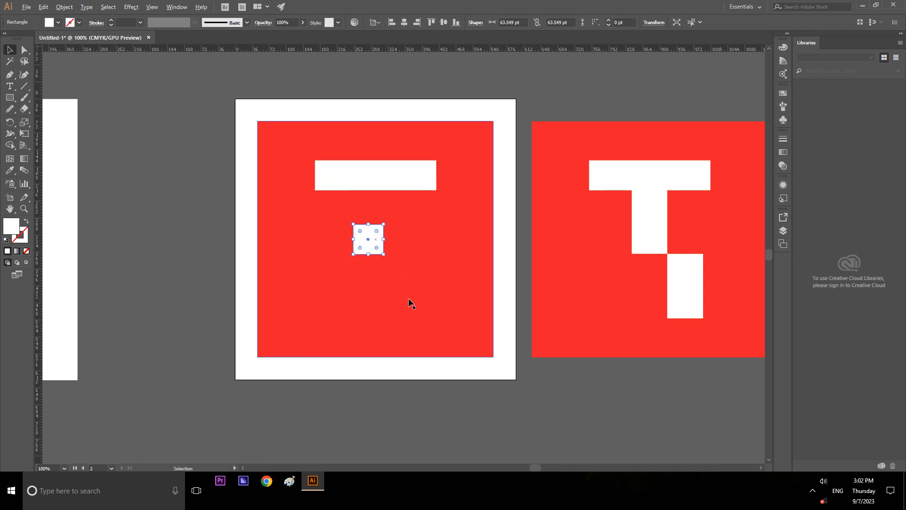
- Duplicate the small white square diagonally so that the copy's upper-left corner touches the original's lower-right corner
{"action": "scroll", "coordinate": [410, 303], "scroll_direction": "up", "scroll_amount": 1}
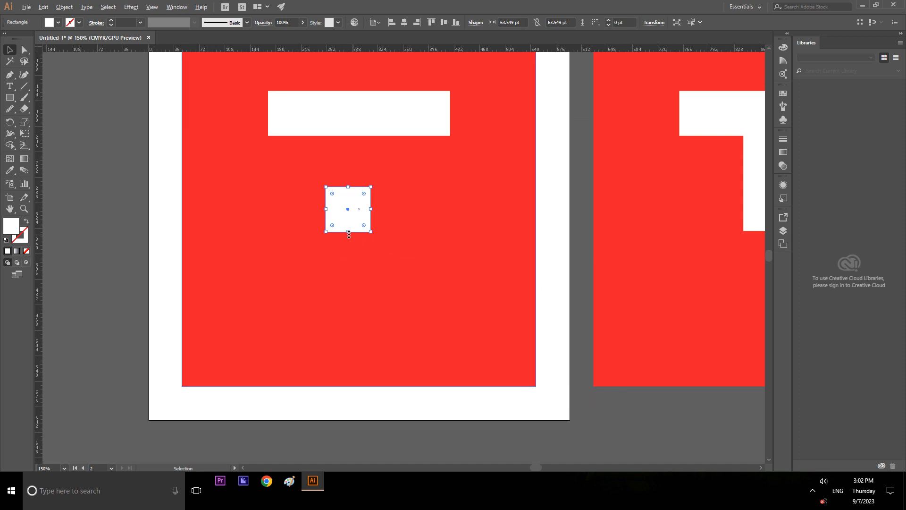
{"action": "mouse_move", "coordinate": [371, 233]}
{"action": "left_mouse_down"}
{"action": "mouse_move", "coordinate": [399, 256]}
{"action": "mouse_move", "coordinate": [377, 245]}
{"action": "left_mouse_up"}
{"action": "key", "text": "ctrl+z"}
{"action": "left_click", "coordinate": [580, 213]}
{"action": "left_click", "coordinate": [369, 232]}
{"action": "left_click_drag", "start_coordinate": [359, 234], "coordinate": [404, 279]}
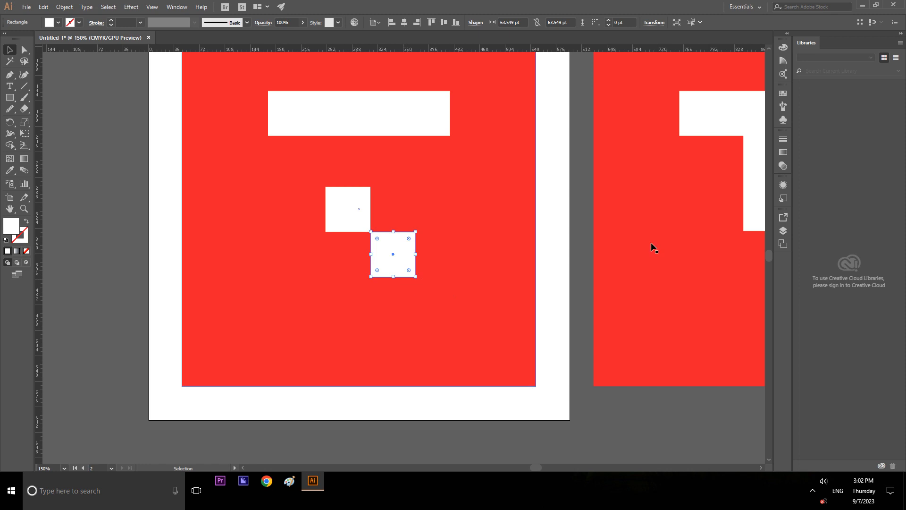
{"action": "left_click", "coordinate": [584, 243]}
- Select both small white squares and group them
{"action": "left_click", "coordinate": [371, 241]}
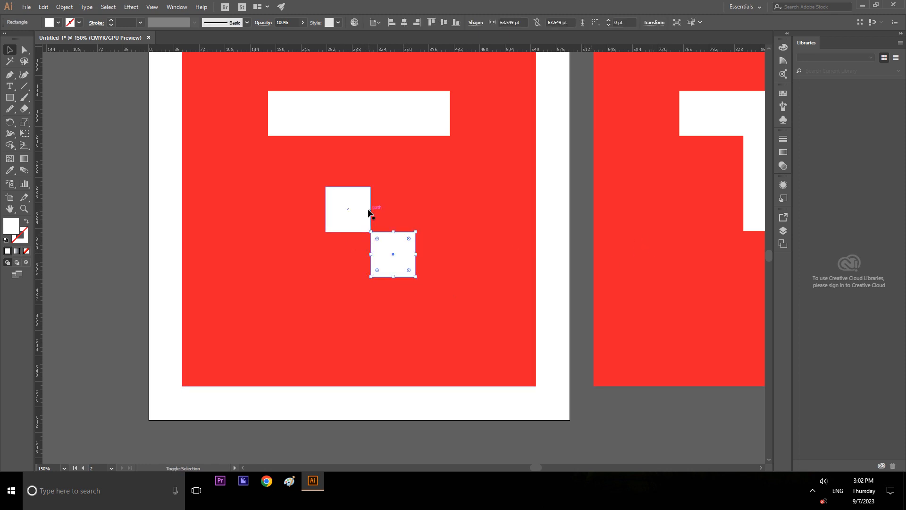
{"action": "left_click", "coordinate": [371, 211], "text": "shift"}
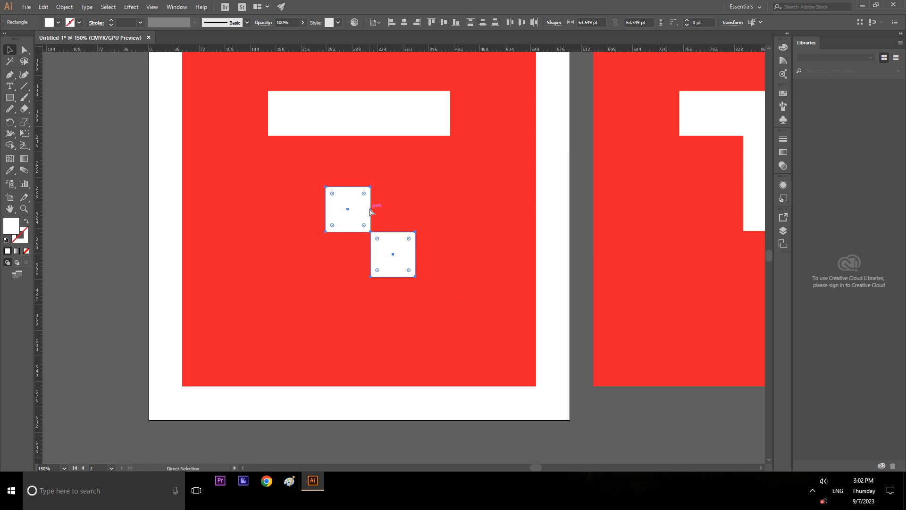
{"action": "key", "text": "v"}
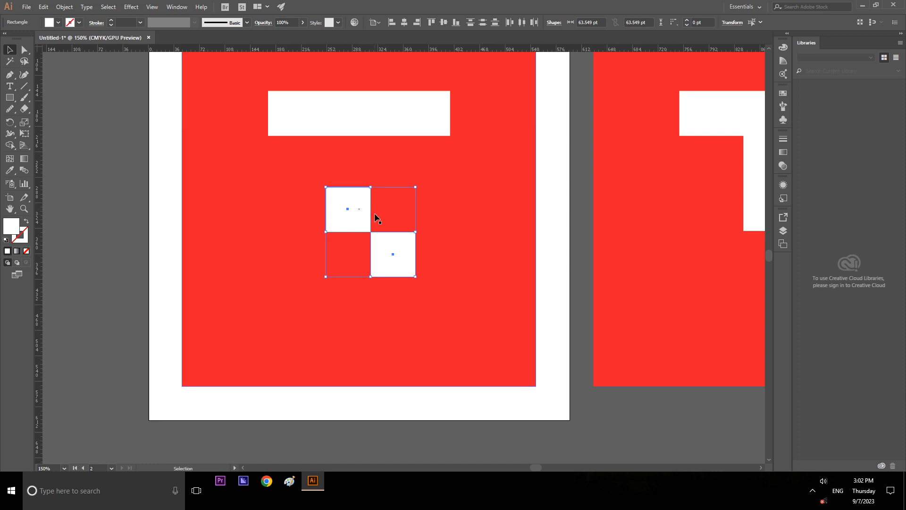
{"action": "key", "text": "a"}
{"action": "key", "text": "v"}
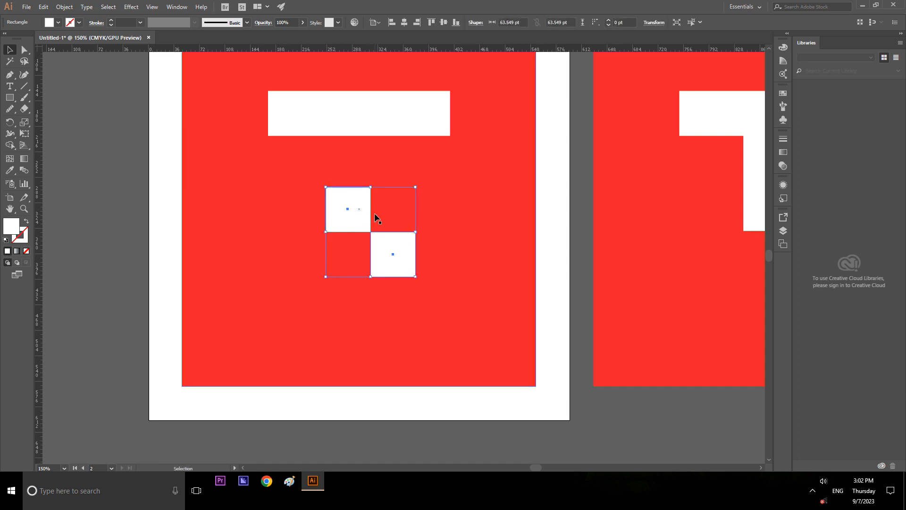
- Center the white bar and the pair of small squares horizontally on each other, using Align to Selection
{"action": "left_click", "coordinate": [399, 135], "text": "shift"}
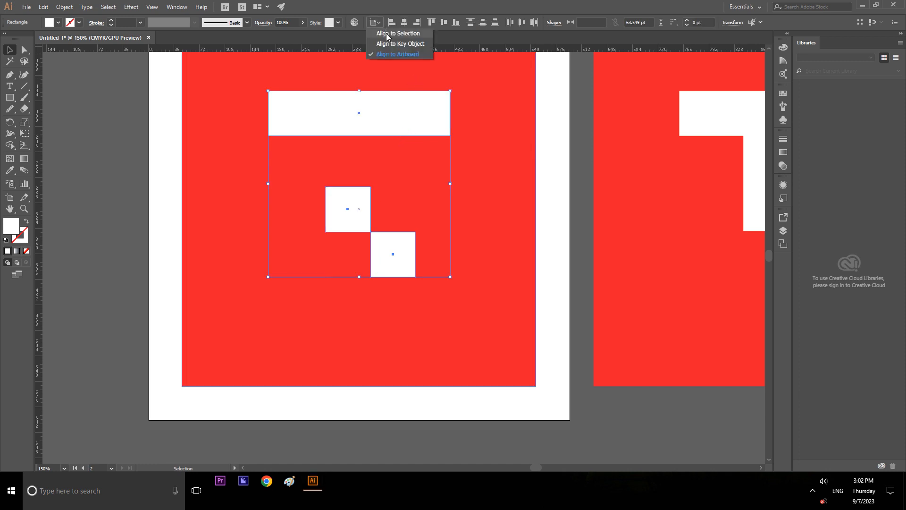
{"action": "left_click", "coordinate": [409, 23]}
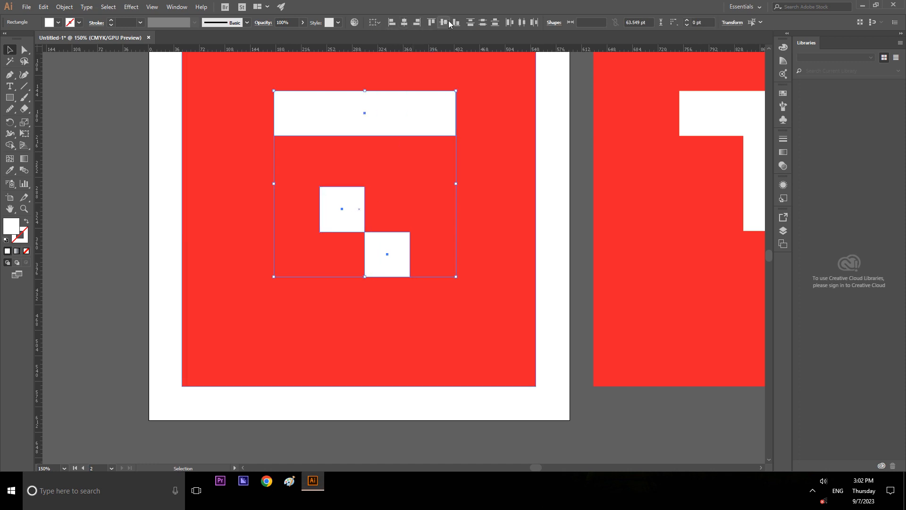
{"action": "left_click", "coordinate": [582, 150]}
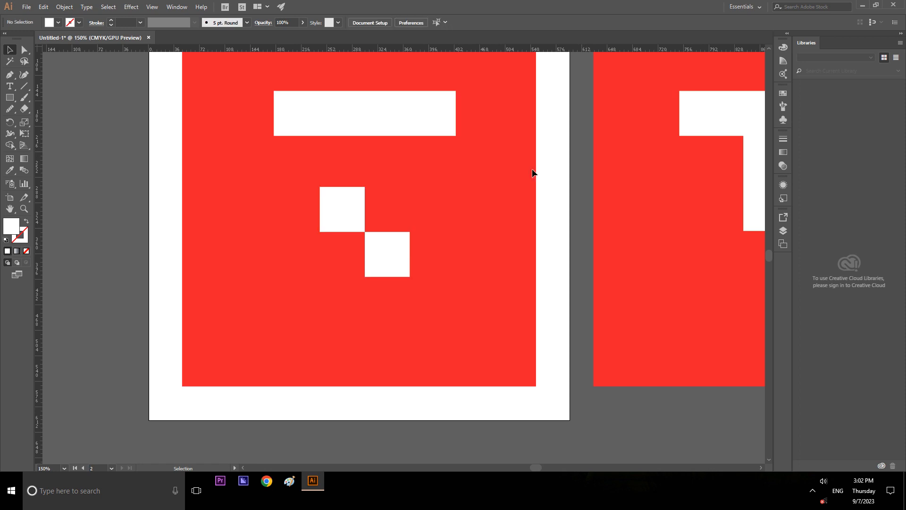
- Draw a white rectangle about 64 × 53 pt over the upper-left small square, starting at its upper-left corner
{"action": "scroll", "coordinate": [374, 217], "scroll_direction": "down", "scroll_amount": 1}
{"action": "scroll", "coordinate": [400, 163], "scroll_direction": "left", "scroll_amount": 2}
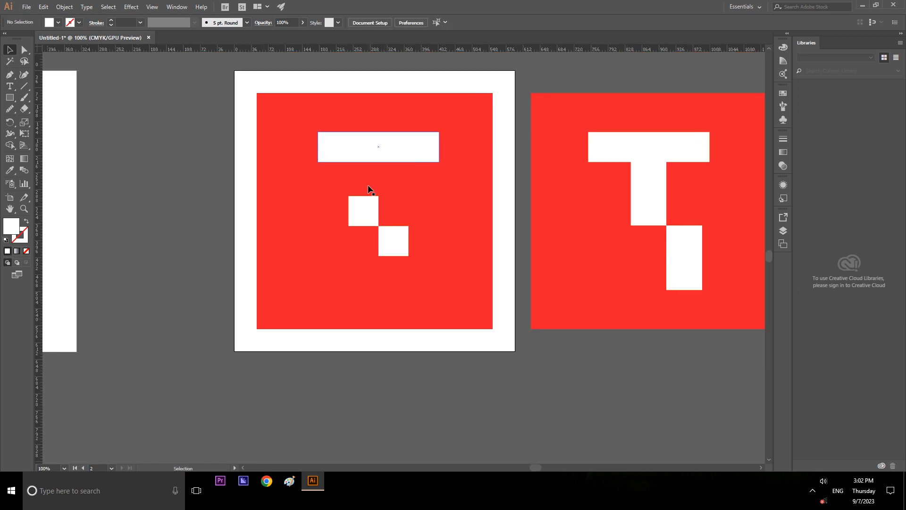
{"action": "left_click", "coordinate": [389, 204]}
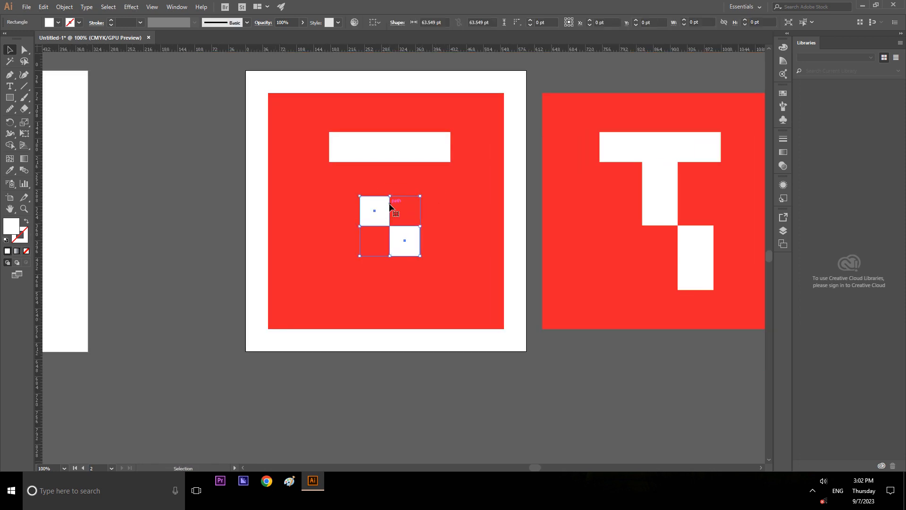
{"action": "scroll", "coordinate": [425, 214], "scroll_direction": "up", "scroll_amount": 1}
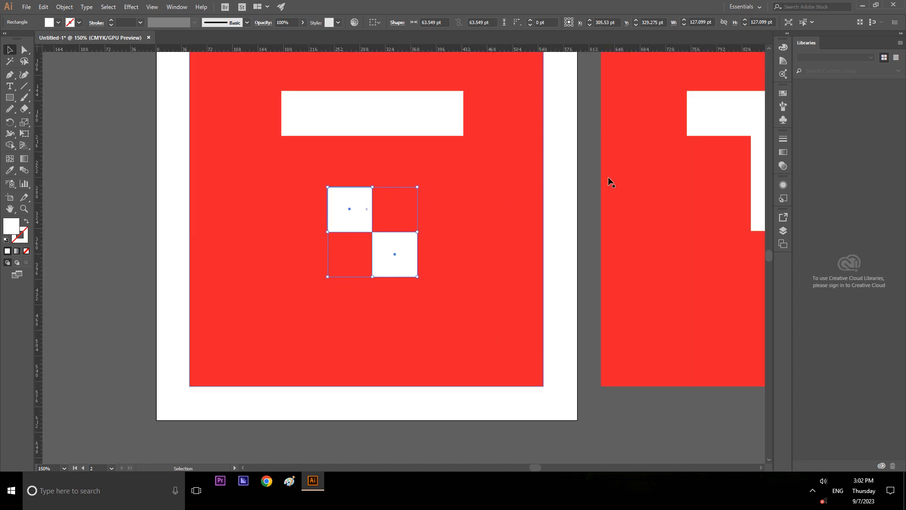
{"action": "left_click", "coordinate": [585, 155]}
{"action": "left_click", "coordinate": [11, 99]}
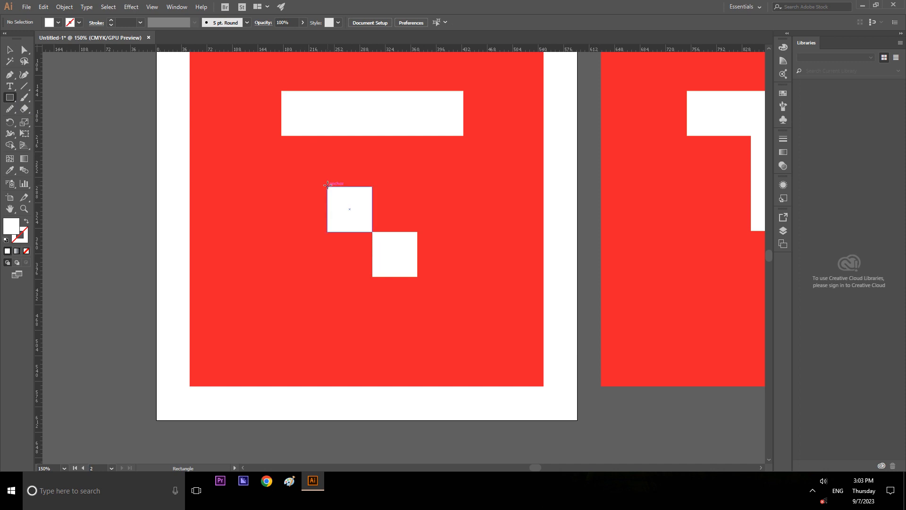
{"action": "left_click_drag", "start_coordinate": [327, 185], "coordinate": [372, 224]}
{"action": "key", "text": "v"}
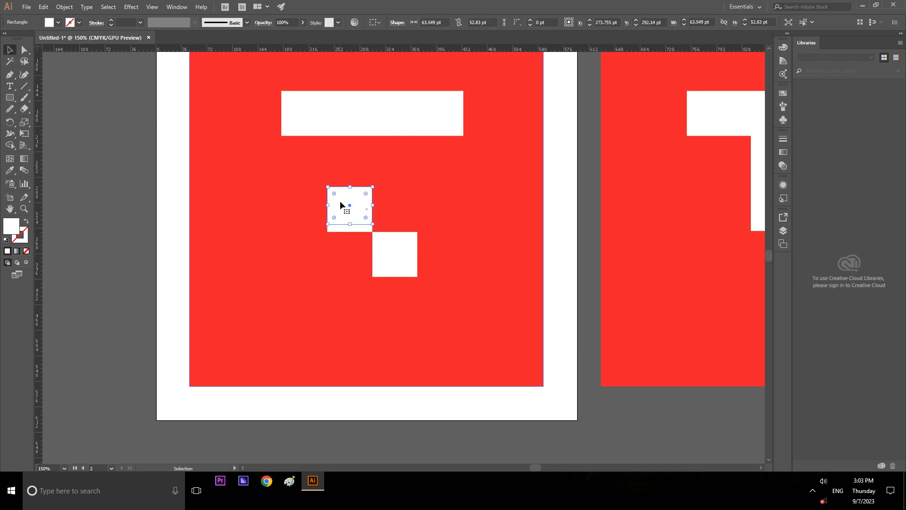
- Center the small white rectangle and the white bar on each other horizontally and vertically, using Align to Selection
{"action": "left_click_drag", "start_coordinate": [339, 189], "coordinate": [351, 140]}
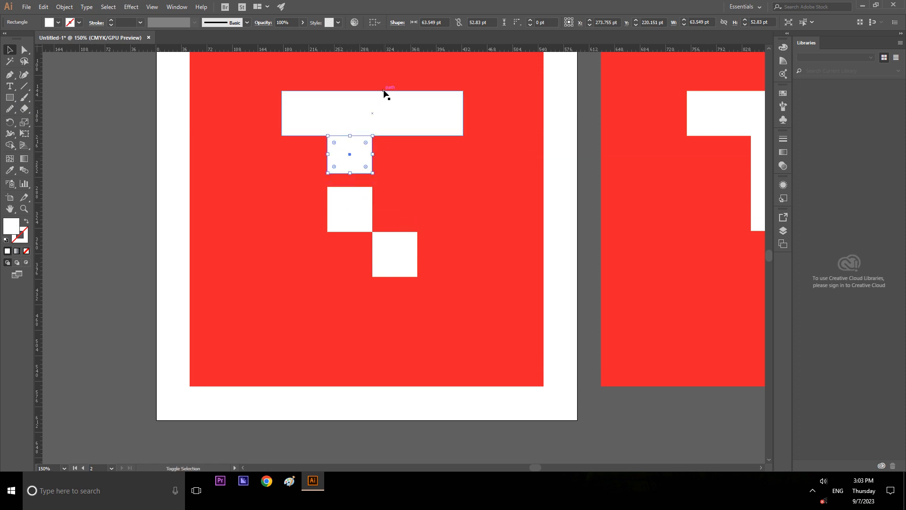
{"action": "left_click", "coordinate": [384, 93], "text": "shift"}
{"action": "left_click", "coordinate": [375, 22]}
{"action": "left_click", "coordinate": [391, 30]}
{"action": "left_click", "coordinate": [404, 24]}
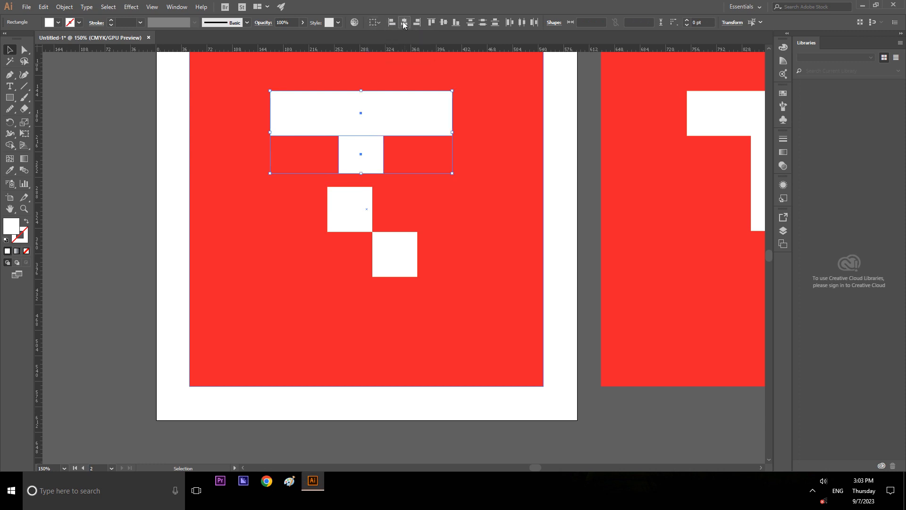
{"action": "left_click", "coordinate": [441, 24]}
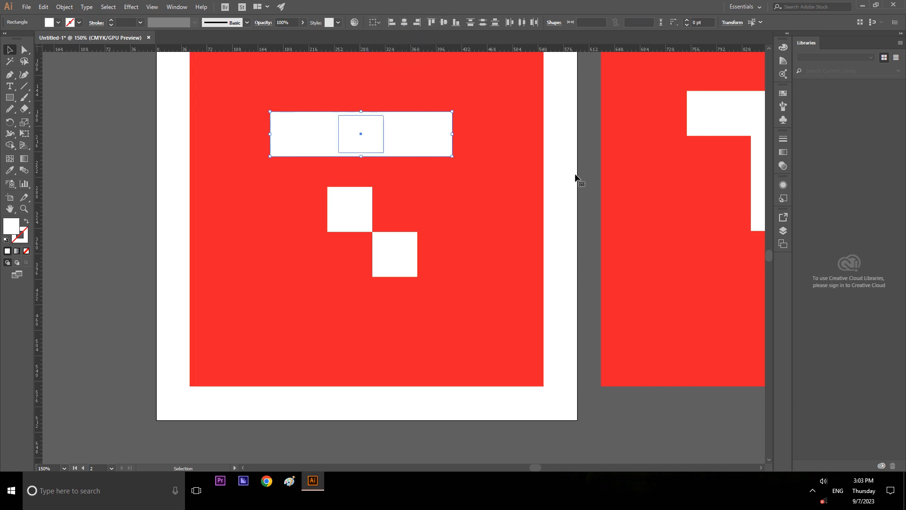
- Move the small white rectangle straight down so that its upper edge meets the bar's lower edge
{"action": "left_click", "coordinate": [383, 135]}
{"action": "left_click_drag", "start_coordinate": [372, 114], "coordinate": [376, 156]}
{"action": "left_click", "coordinate": [590, 180]}
- Fill the small rectangle directly below the bar with yellow and deselect it
{"action": "scroll", "coordinate": [383, 241], "scroll_direction": "up", "scroll_amount": 1}
{"action": "left_click", "coordinate": [384, 172]}
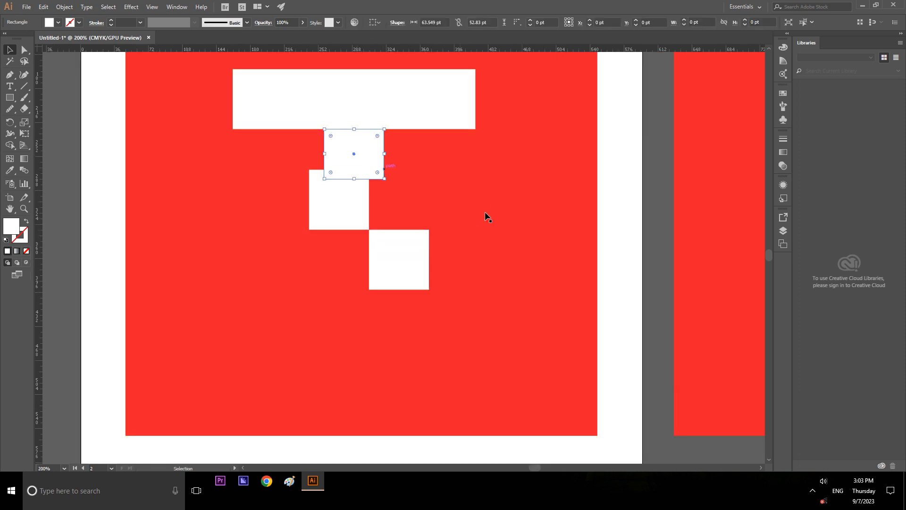
{"action": "left_click", "coordinate": [59, 23]}
{"action": "left_click", "coordinate": [39, 39]}
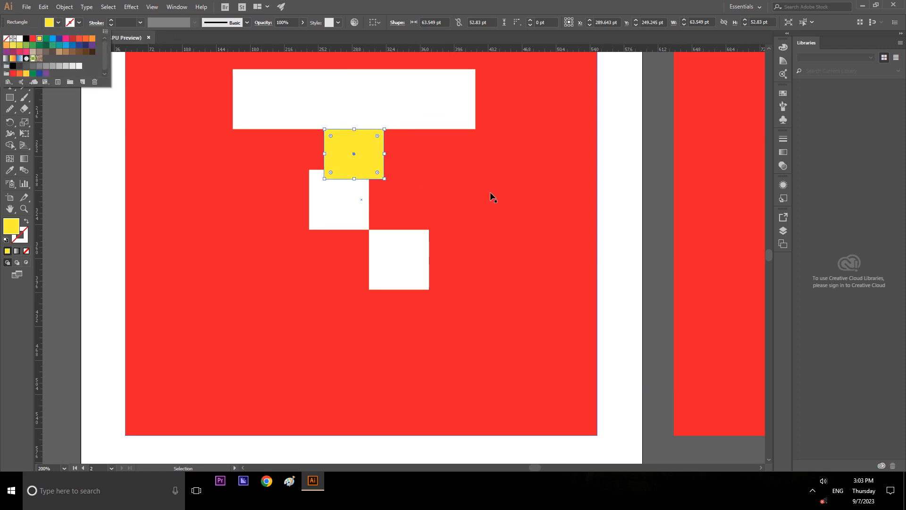
{"action": "left_click", "coordinate": [659, 178]}
{"action": "left_click", "coordinate": [659, 200]}
- Move the pair of small squares so that the upper-left one lies behind the yellow rectangle, touching the bar
{"action": "left_click", "coordinate": [366, 217]}
{"action": "left_click_drag", "start_coordinate": [369, 217], "coordinate": [384, 184]}
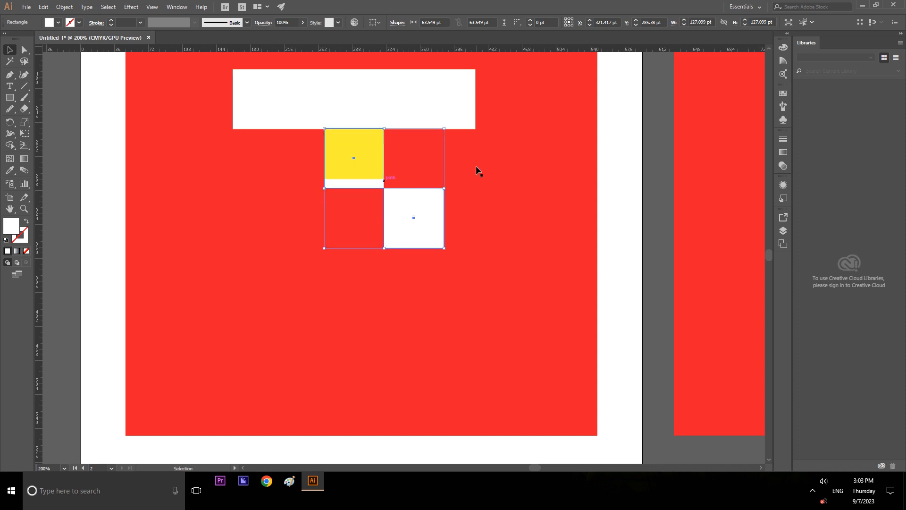
{"action": "left_click", "coordinate": [652, 187]}
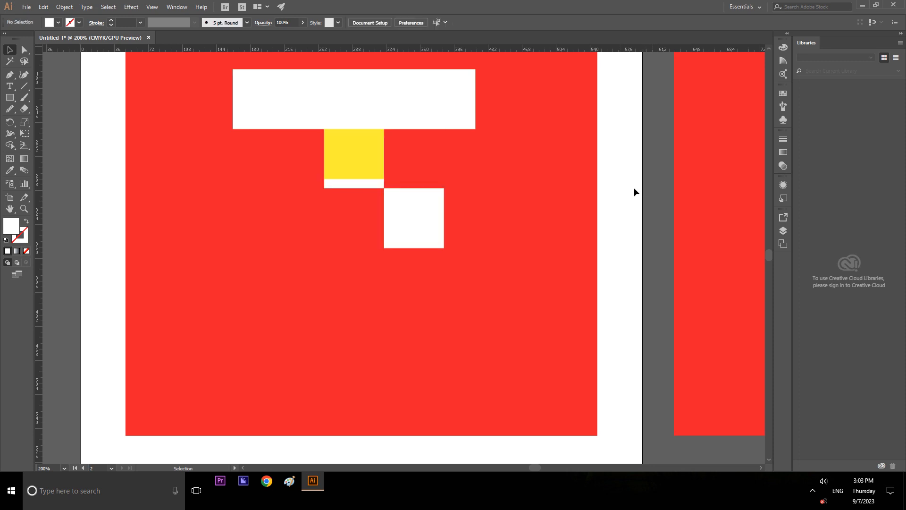
- Delete the yellow rectangle covering the upper-left small square
{"action": "left_click", "coordinate": [376, 180]}
{"action": "key", "text": "Delete"}
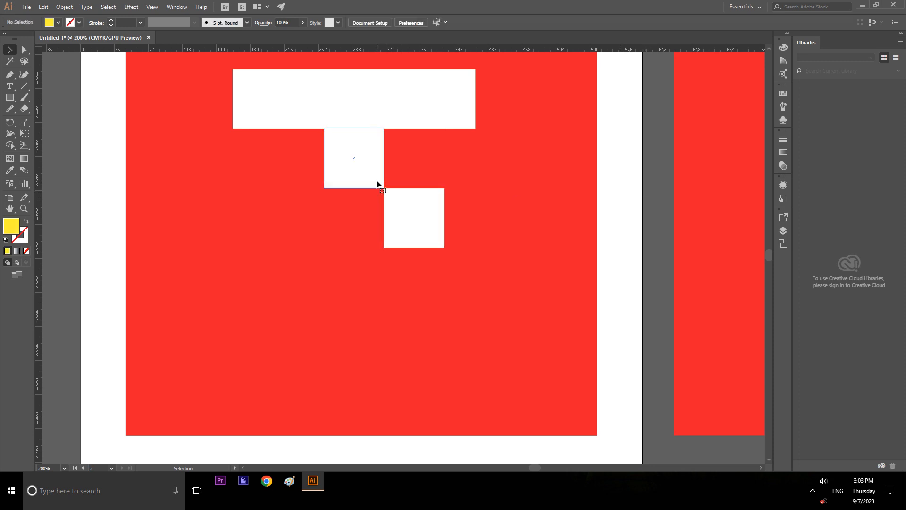
{"action": "left_click", "coordinate": [383, 190]}
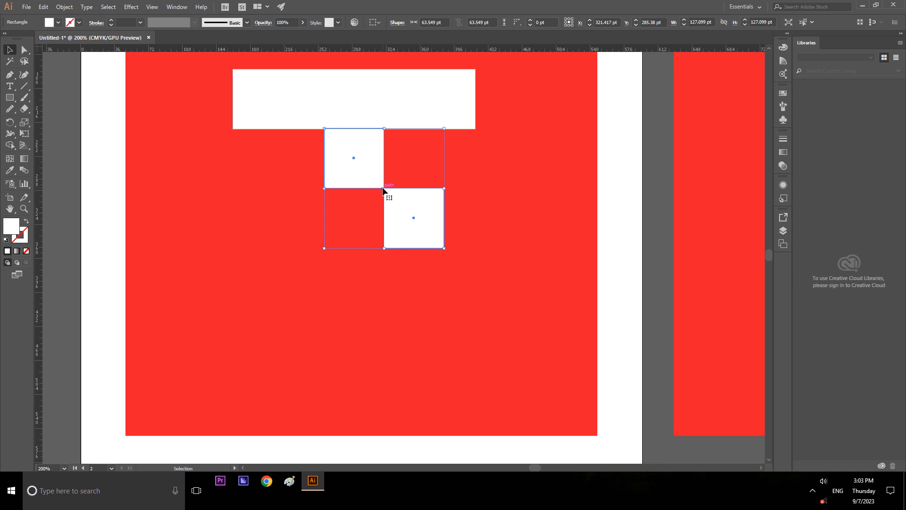
{"action": "scroll", "coordinate": [381, 228], "scroll_direction": "down", "scroll_amount": 1}
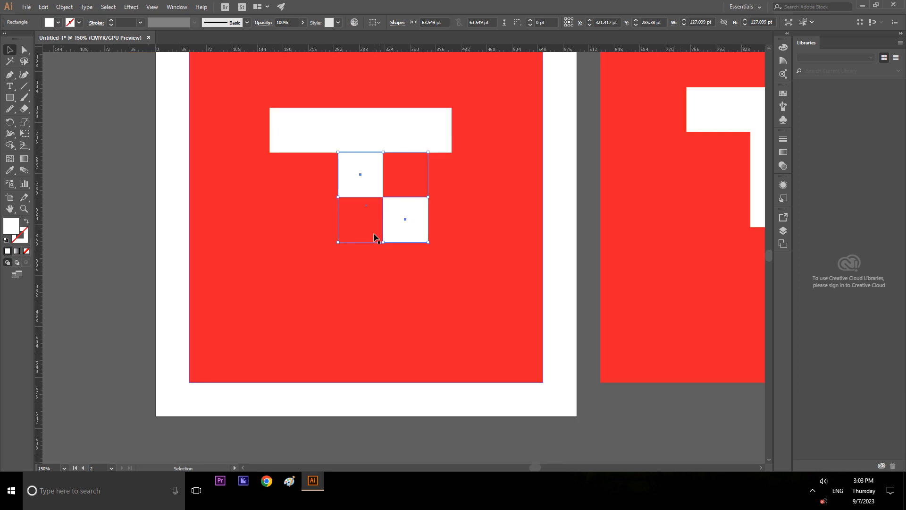
{"action": "left_click", "coordinate": [585, 216]}
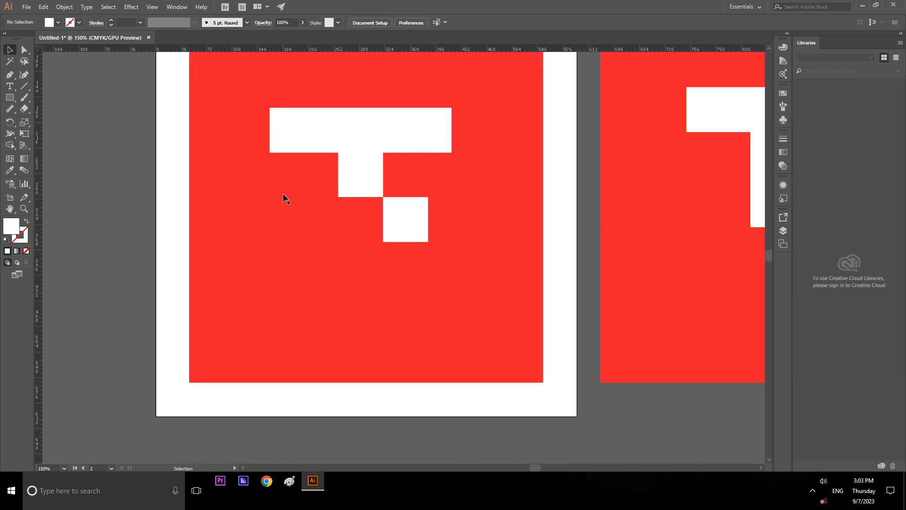
{"action": "scroll", "coordinate": [471, 227], "scroll_direction": "down", "scroll_amount": 1}
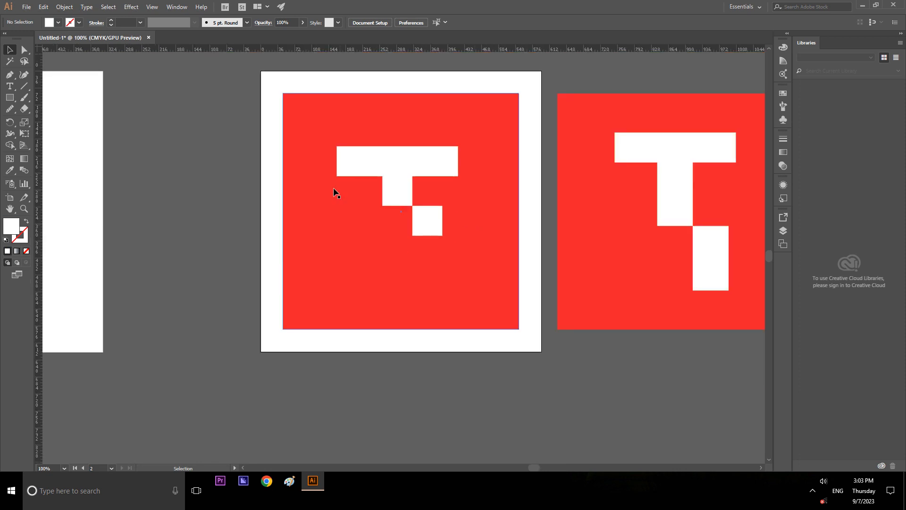
{"action": "left_click", "coordinate": [386, 195]}
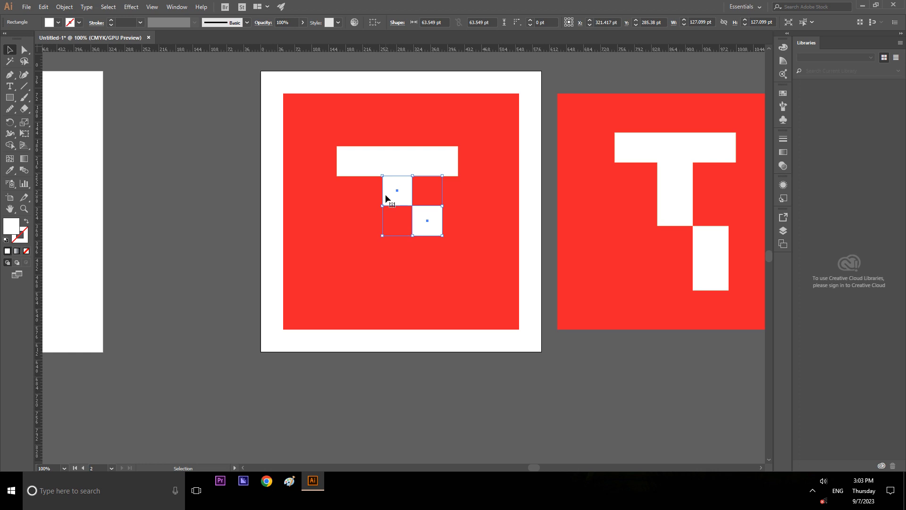
{"action": "left_click", "coordinate": [385, 194]}
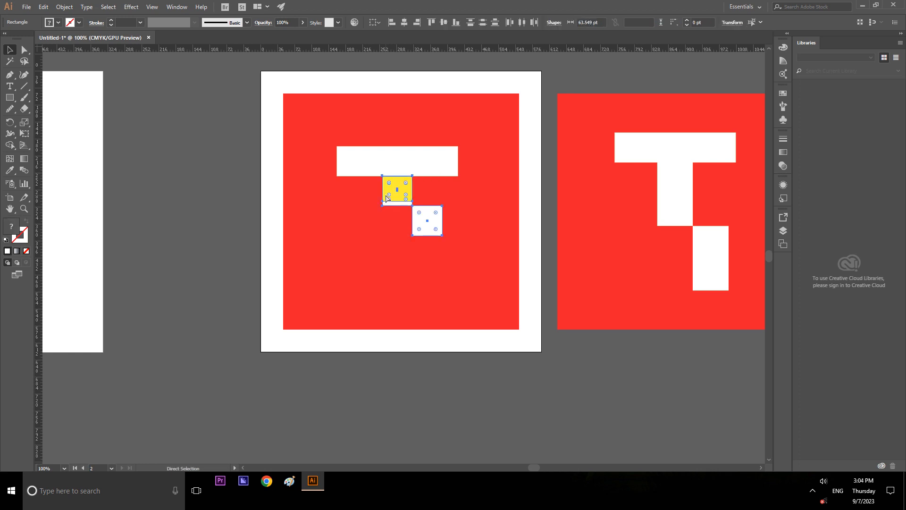
- Move the pair of small squares down about 31 pt and enlarge it proportionally from its center to about 80 pt squares
{"action": "left_click_drag", "start_coordinate": [386, 197], "coordinate": [388, 213]}
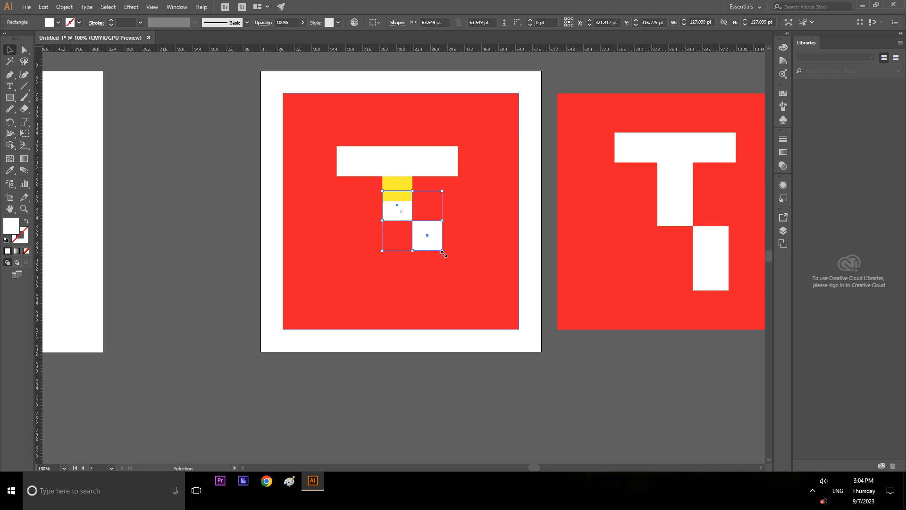
{"action": "left_click_drag", "start_coordinate": [443, 254], "coordinate": [450, 258]}
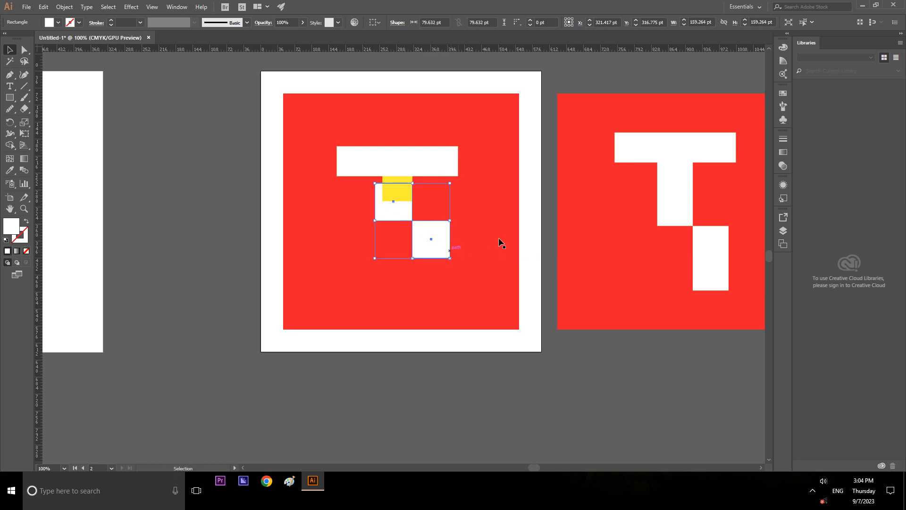
{"action": "left_click", "coordinate": [550, 202]}
- Shift the pair of squares about 7.5 pt to the right so that the upper-left one is centered beneath the bar
{"action": "scroll", "coordinate": [403, 240], "scroll_direction": "up", "scroll_amount": 1}
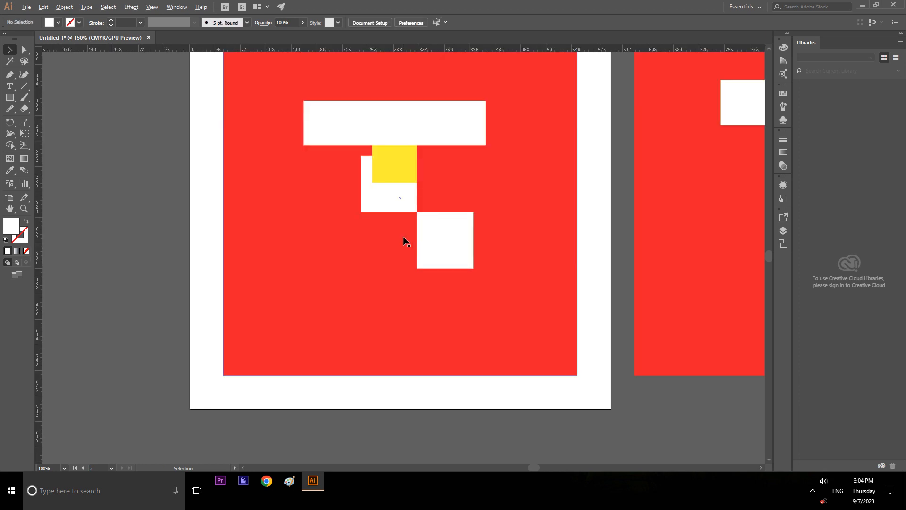
{"action": "scroll", "coordinate": [413, 204], "scroll_direction": "up", "scroll_amount": 1}
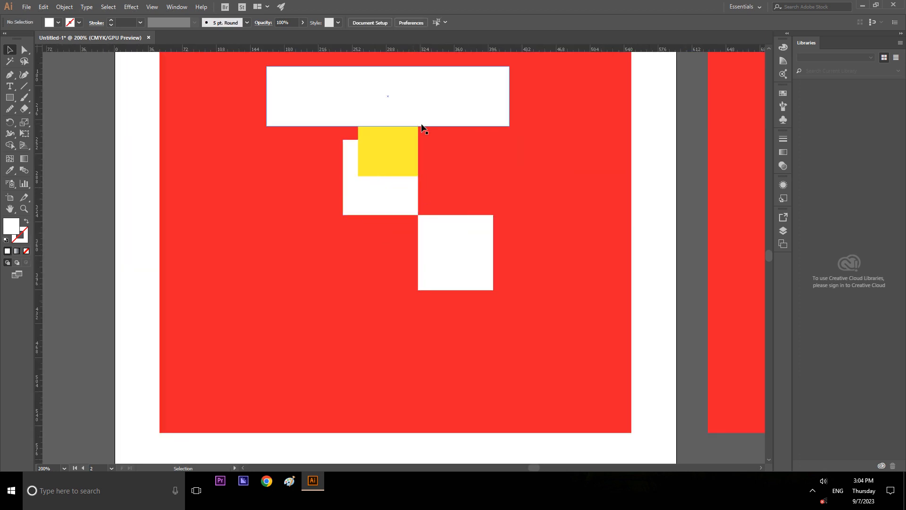
{"action": "left_click", "coordinate": [410, 215]}
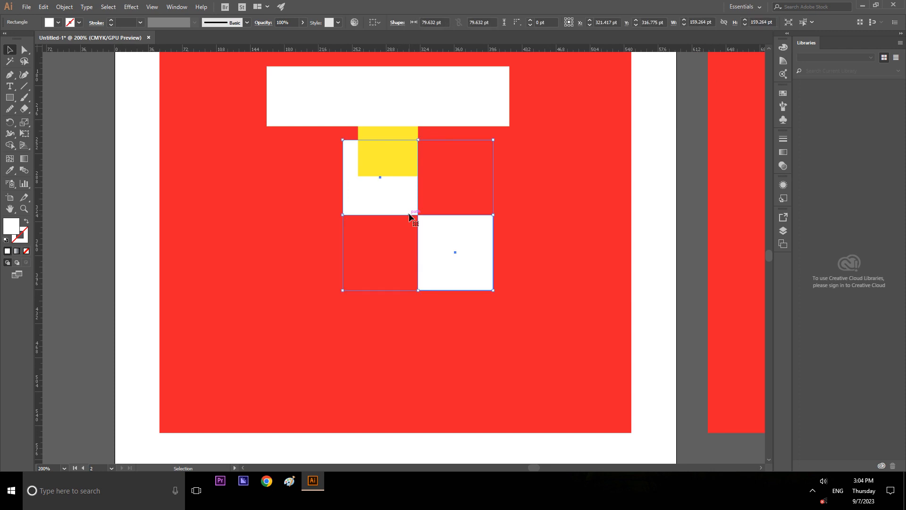
{"action": "left_click_drag", "start_coordinate": [410, 216], "coordinate": [417, 217]}
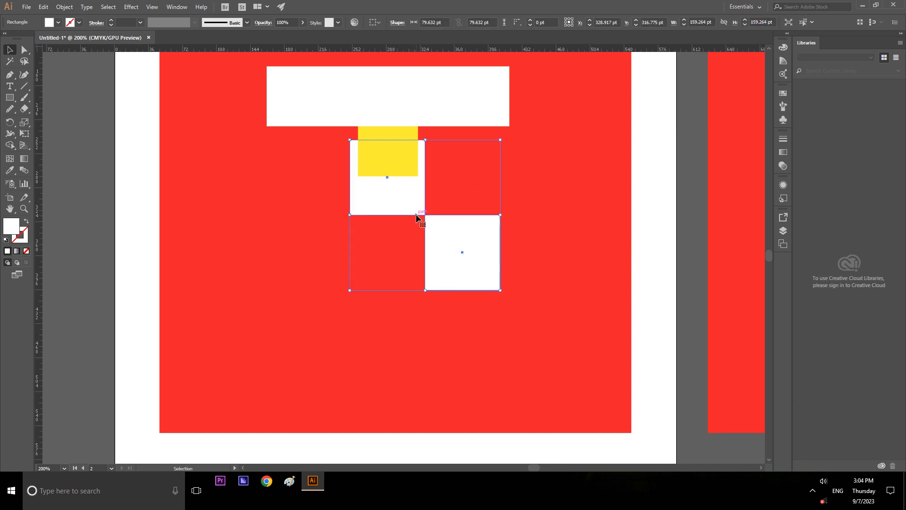
{"action": "left_click", "coordinate": [697, 130]}
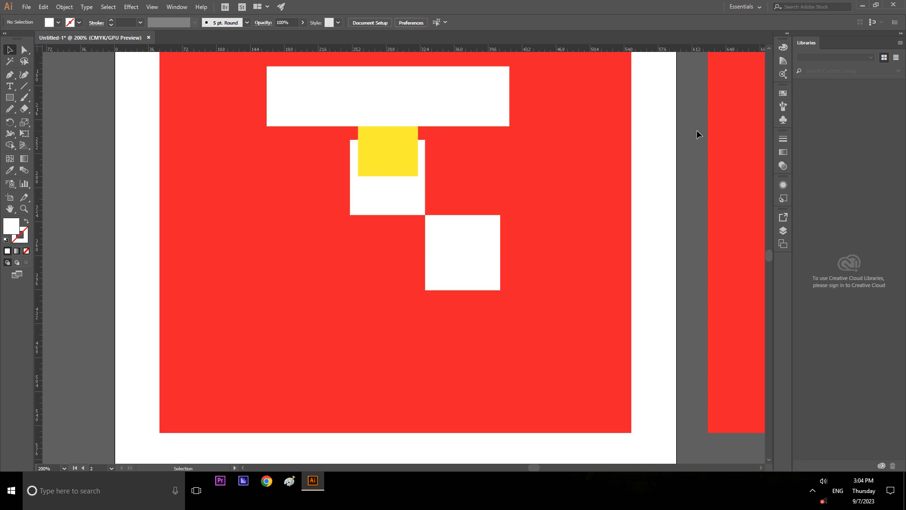
- Resize the yellow rectangle to about 80 × 56 pt, matching the upper-left square's width with its upper edge on the bar's lower edge
{"action": "left_click", "coordinate": [418, 135]}
{"action": "left_click_drag", "start_coordinate": [418, 152], "coordinate": [425, 151]}
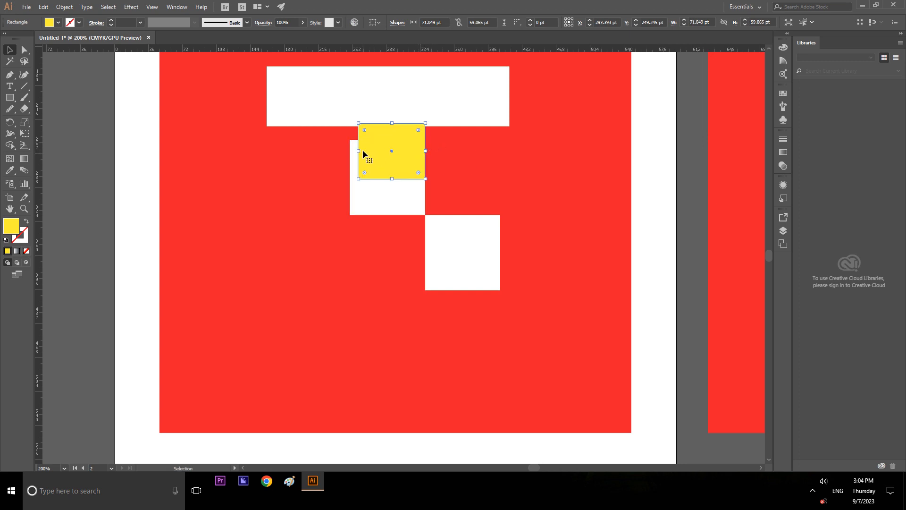
{"action": "left_click_drag", "start_coordinate": [358, 151], "coordinate": [349, 151]}
{"action": "left_click_drag", "start_coordinate": [388, 123], "coordinate": [389, 129]}
{"action": "left_click", "coordinate": [691, 163]}
- Move the pair of squares straight up against the bar's lower edge and delete the yellow rectangle
{"action": "left_click", "coordinate": [421, 202]}
{"action": "left_click_drag", "start_coordinate": [412, 204], "coordinate": [409, 191]}
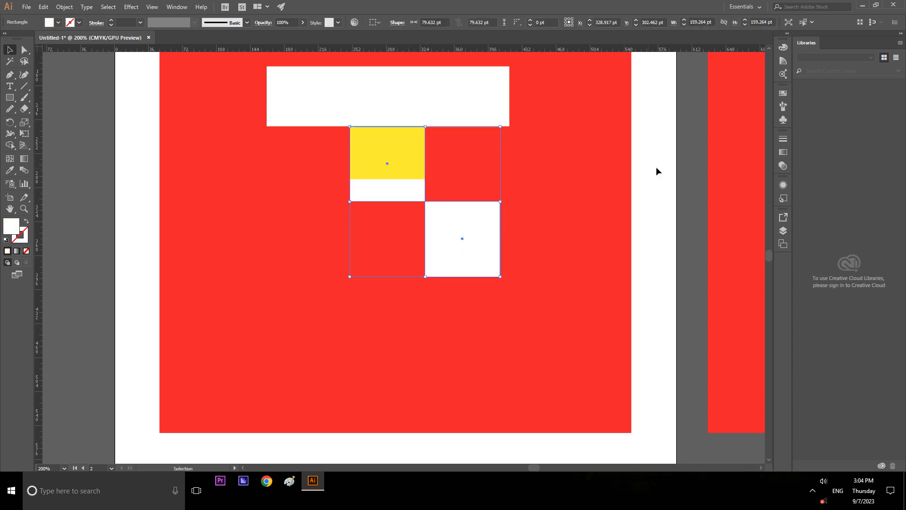
{"action": "left_click", "coordinate": [687, 168]}
{"action": "left_click", "coordinate": [409, 177]}
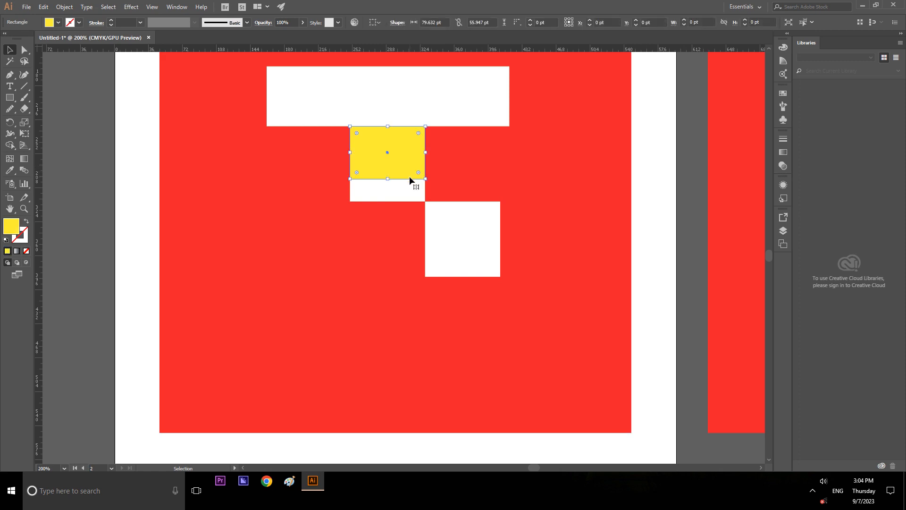
{"action": "key", "text": "Delete"}
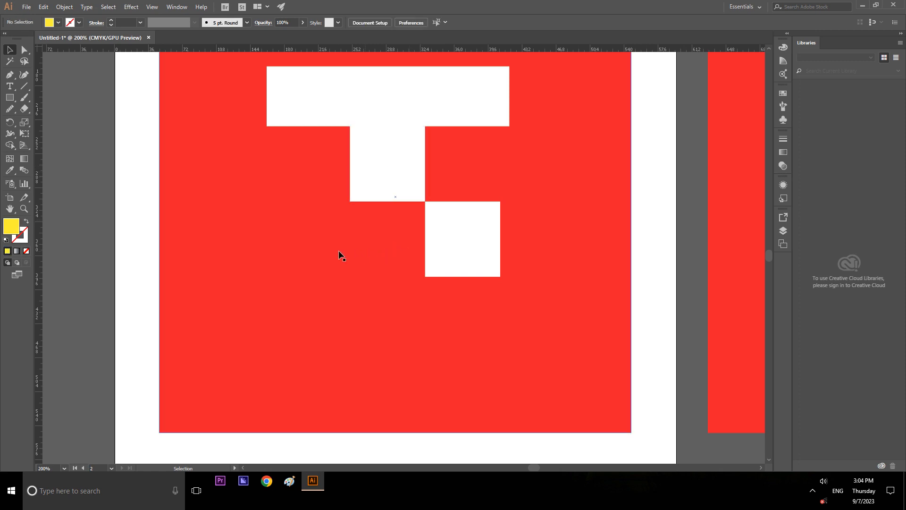
- Select the pair of squares together with the white bar and group them
{"action": "scroll", "coordinate": [338, 255], "scroll_direction": "down", "scroll_amount": 2}
{"action": "left_click", "coordinate": [373, 230]}
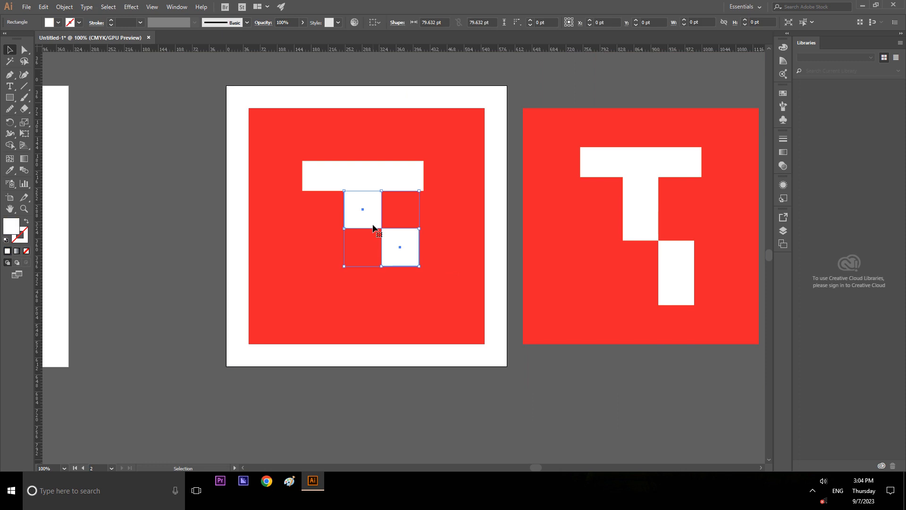
{"action": "left_click", "coordinate": [395, 179], "text": "shift"}
{"action": "key", "text": "ctrl+g"}
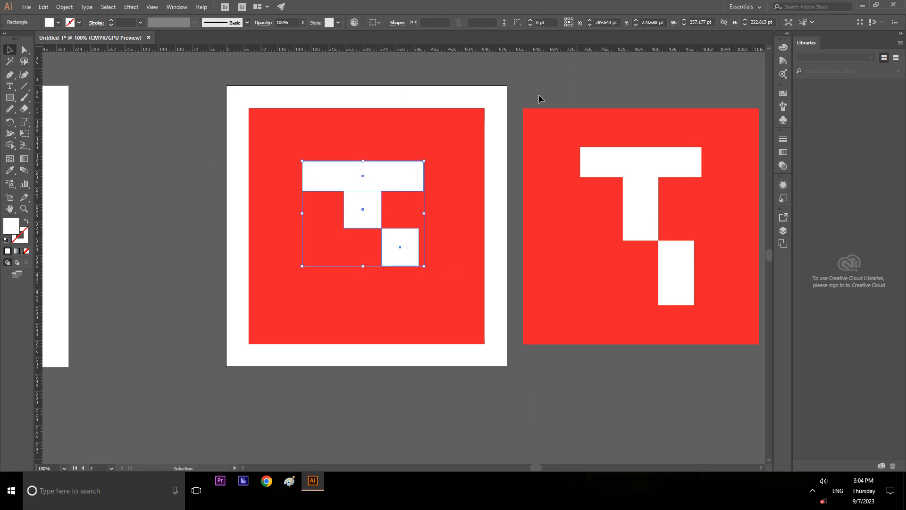
- Center the grouped white mark horizontally and vertically on the artboard, using Align to Artboard
{"action": "left_click", "coordinate": [376, 22]}
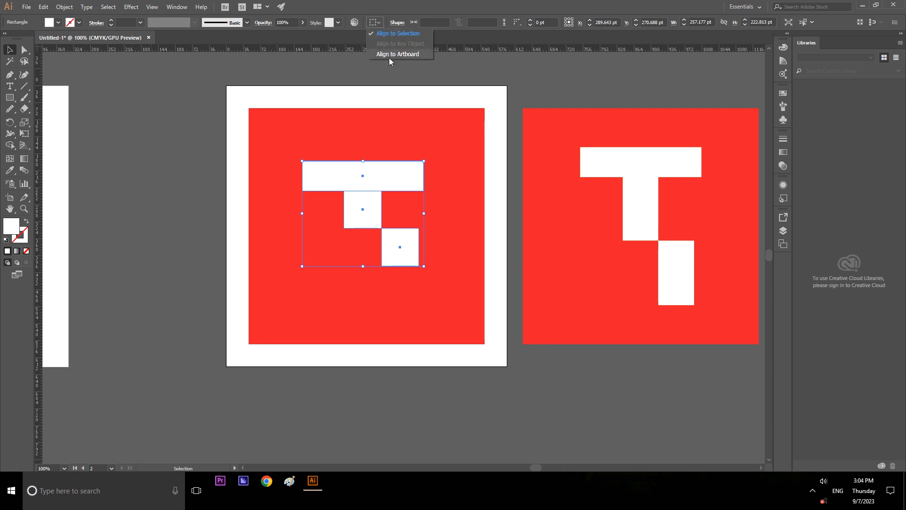
{"action": "left_click", "coordinate": [390, 55]}
{"action": "left_click", "coordinate": [404, 24]}
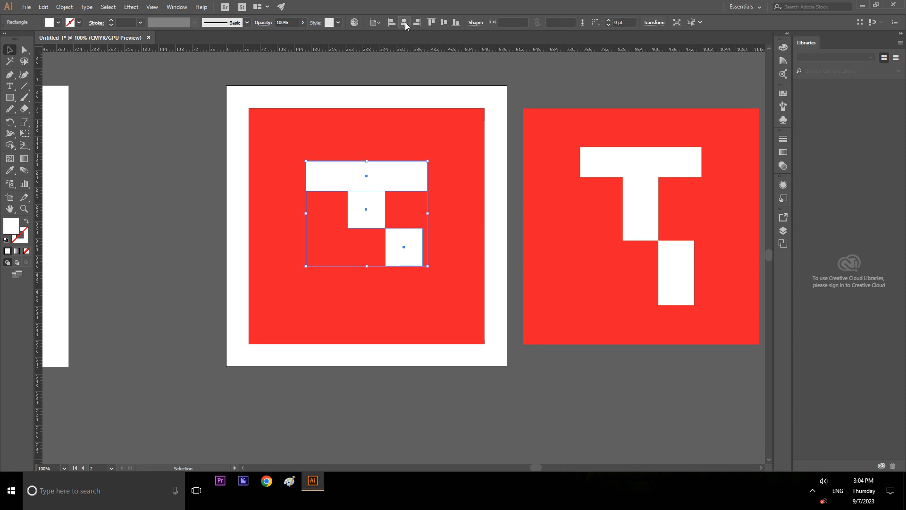
{"action": "left_click", "coordinate": [445, 22]}
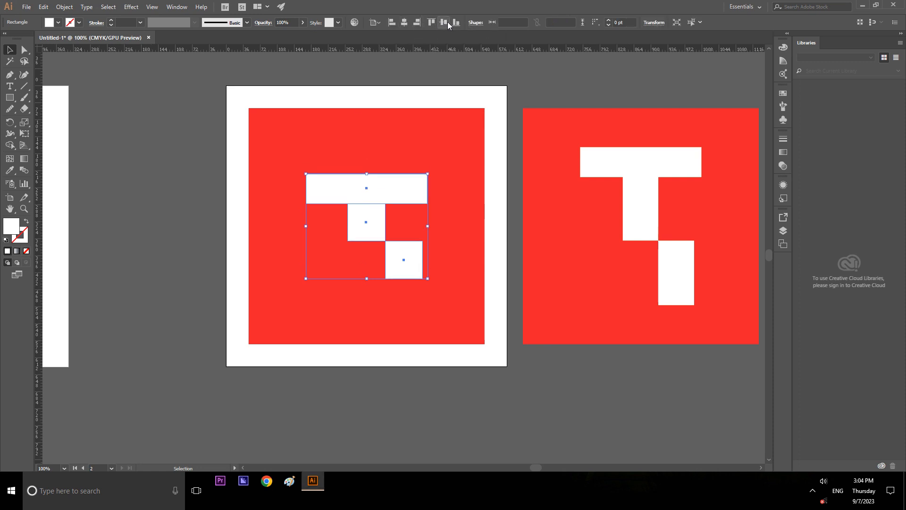
{"action": "left_click", "coordinate": [514, 177]}
- Enlarge the grouped white mark proportionally from its center to about 1.5 times its size within the red square
{"action": "left_click", "coordinate": [379, 240]}
{"action": "left_click_drag", "start_coordinate": [428, 279], "coordinate": [459, 305]}
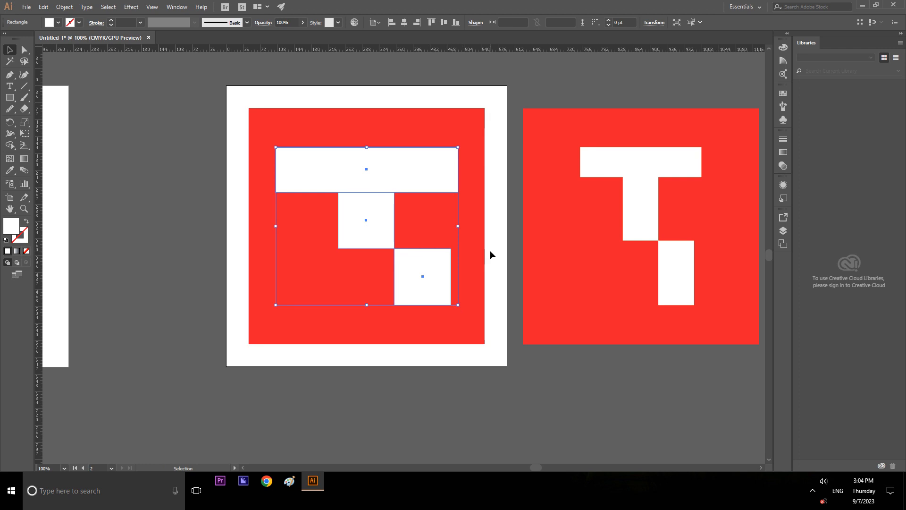
{"action": "left_click", "coordinate": [517, 244]}
- Examine the enlarged mark, including the corner where stem and square meet, and compare it with the first version beside the artboard
{"action": "scroll", "coordinate": [234, 242], "scroll_direction": "down", "scroll_amount": 3}
{"action": "scroll", "coordinate": [267, 279], "scroll_direction": "up", "scroll_amount": 2}
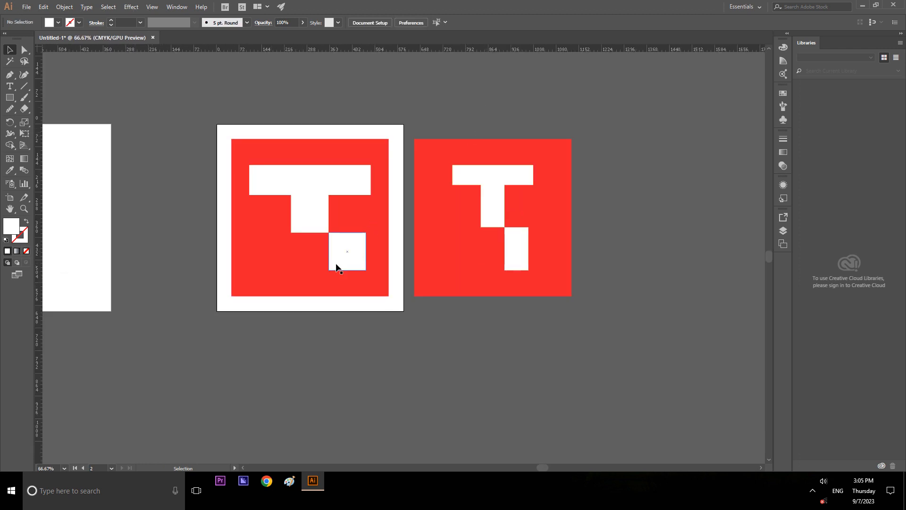
{"action": "scroll", "coordinate": [265, 286], "scroll_direction": "up", "scroll_amount": 1}
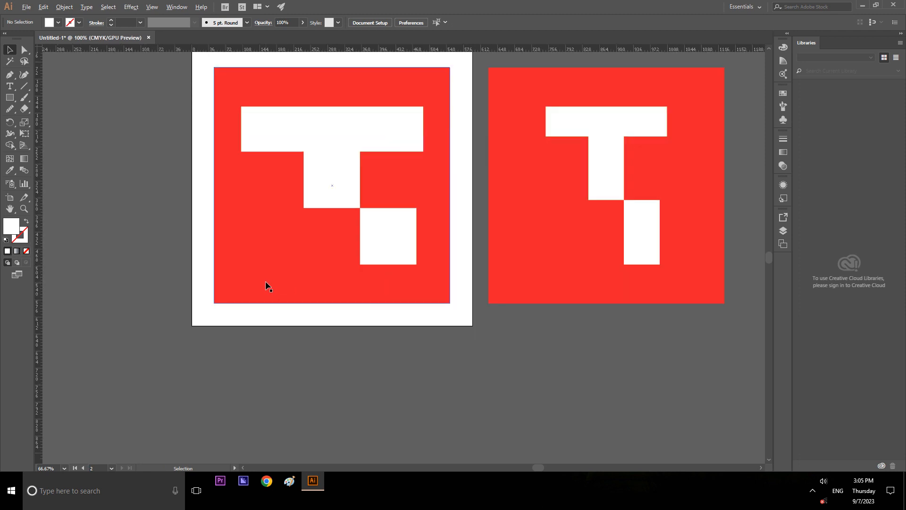
{"action": "scroll", "coordinate": [357, 221], "scroll_direction": "up", "scroll_amount": 1}
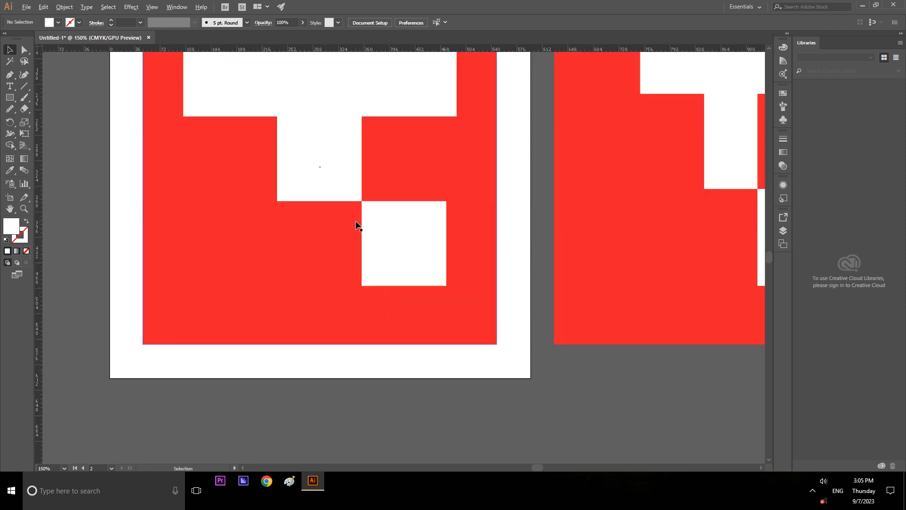
{"action": "left_click", "coordinate": [371, 213]}
{"action": "left_click", "coordinate": [558, 366]}
{"action": "scroll", "coordinate": [398, 259], "scroll_direction": "down", "scroll_amount": 2}
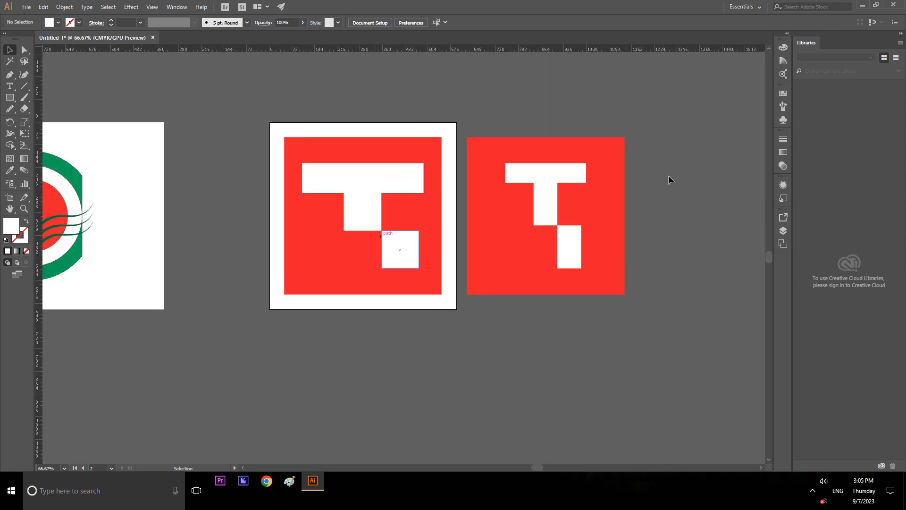
- Select the white mark together with the red square behind it and group them
{"action": "left_click", "coordinate": [378, 205]}
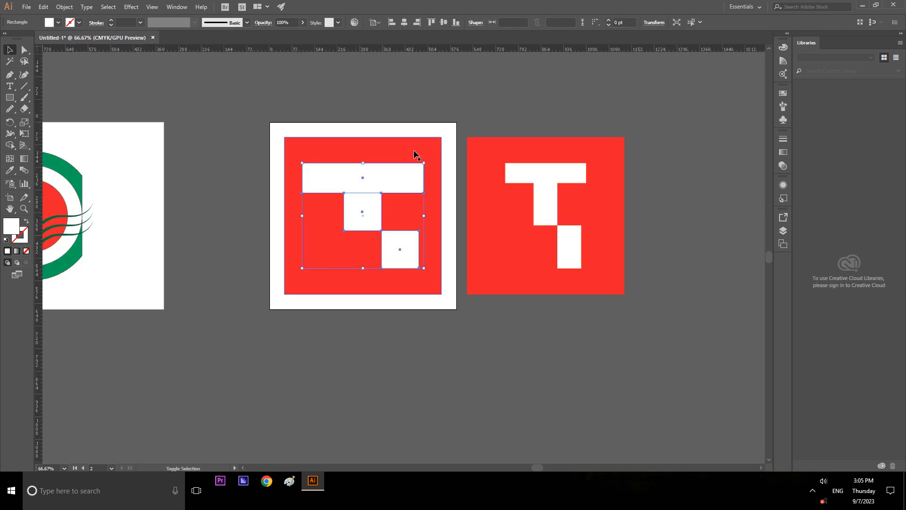
{"action": "left_click", "coordinate": [415, 151], "text": "shift"}
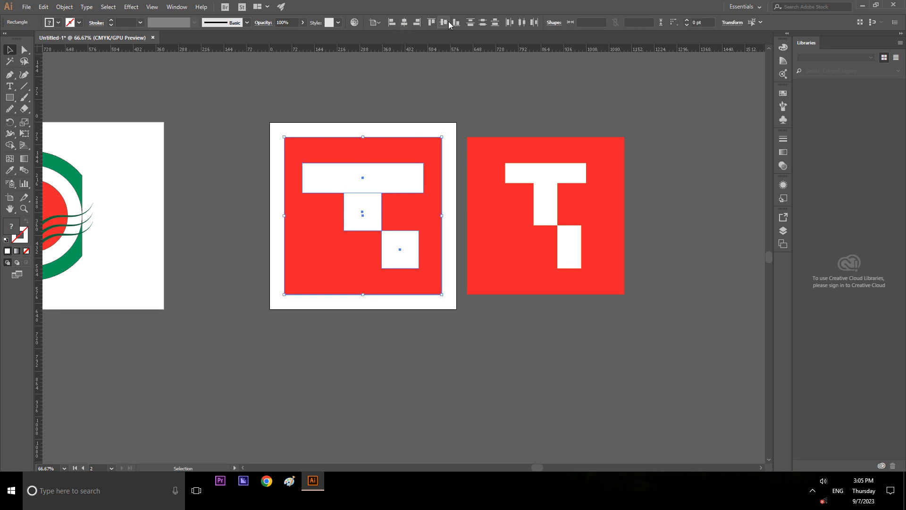
{"action": "left_click", "coordinate": [445, 88]}
{"action": "left_click", "coordinate": [418, 186]}
{"action": "left_click", "coordinate": [439, 172], "text": "shift"}
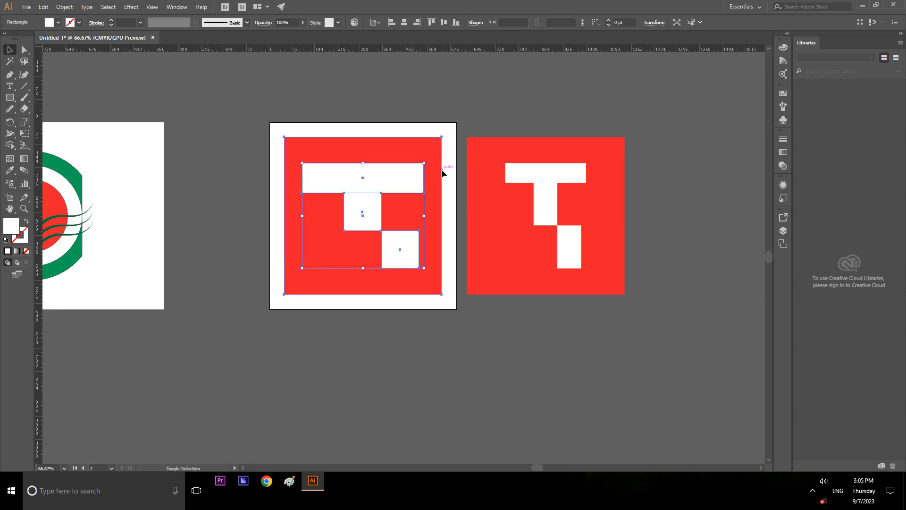
{"action": "key", "text": "a"}
{"action": "key", "text": "v"}
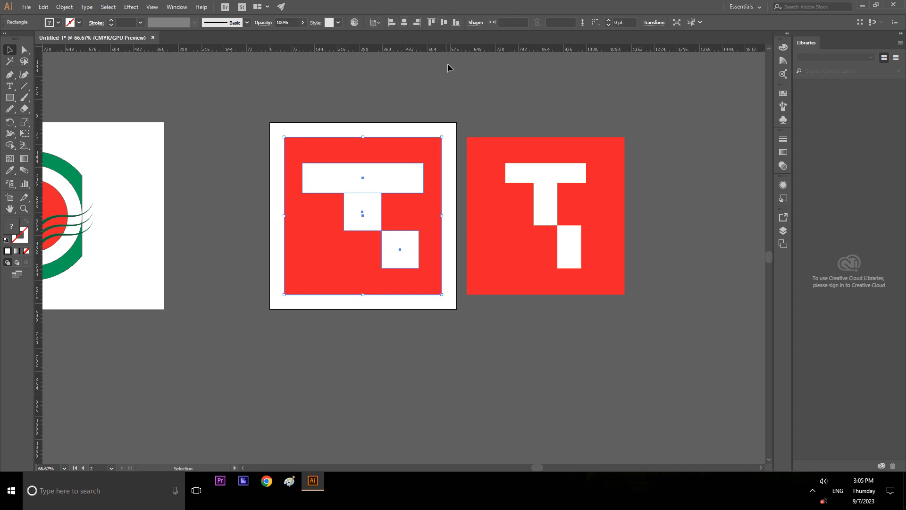
{"action": "left_click", "coordinate": [464, 84]}
- Ungroup the white mark from the red square on the artboard
{"action": "scroll", "coordinate": [700, 254], "scroll_direction": "up", "scroll_amount": 1}
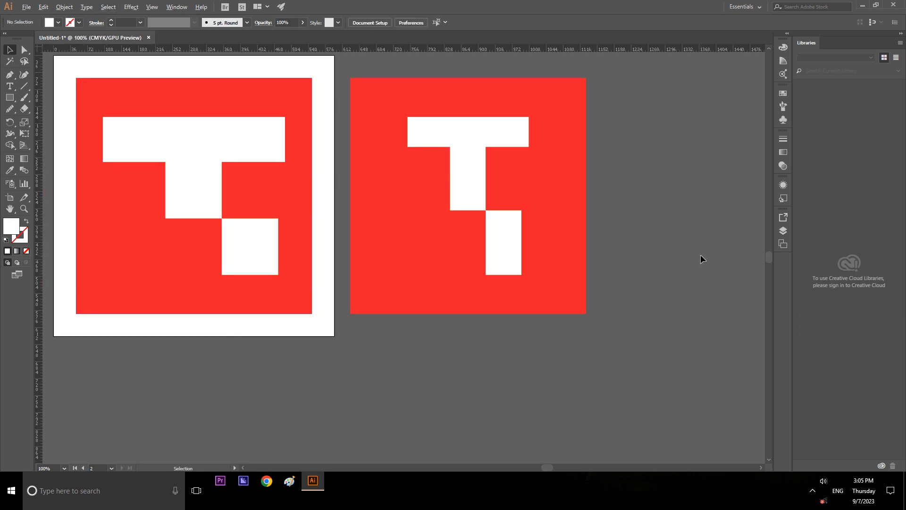
{"action": "scroll", "coordinate": [697, 253], "scroll_direction": "down", "scroll_amount": 1}
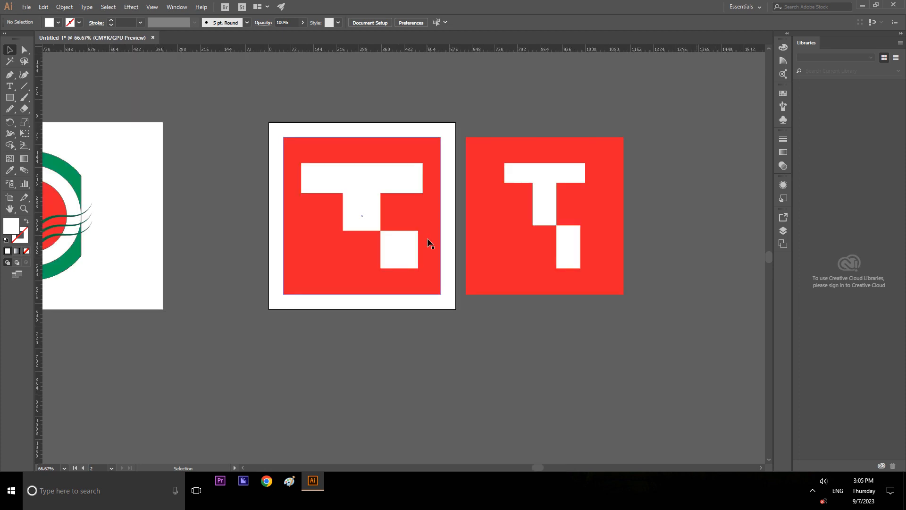
{"action": "scroll", "coordinate": [380, 263], "scroll_direction": "up", "scroll_amount": 1}
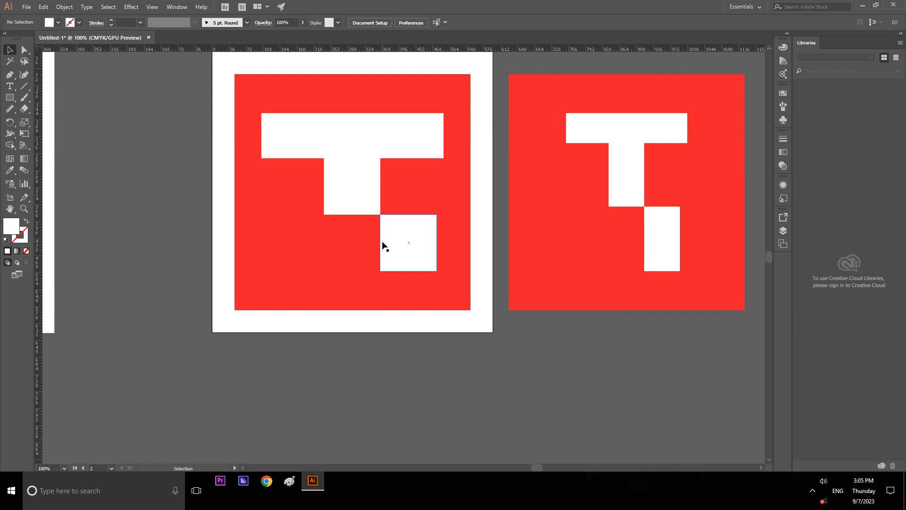
{"action": "left_click", "coordinate": [383, 245]}
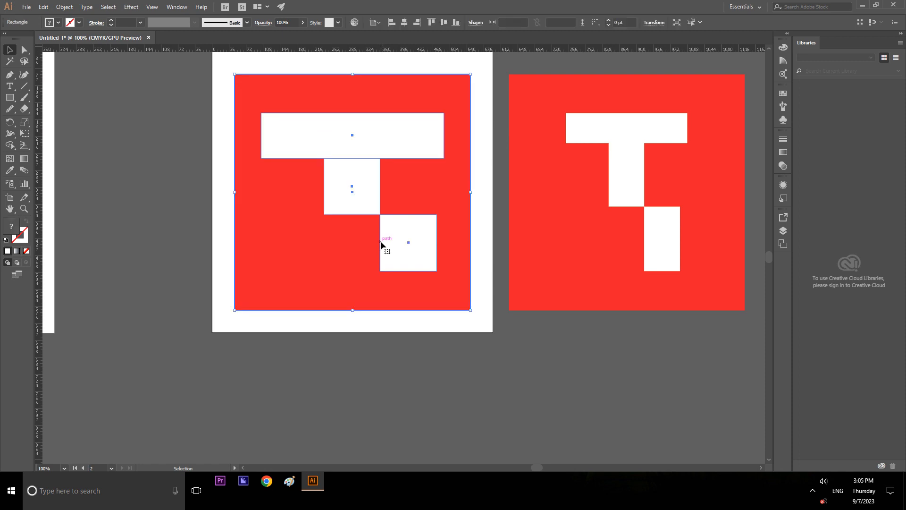
{"action": "right_click", "coordinate": [381, 243]}
{"action": "left_click", "coordinate": [409, 308]}
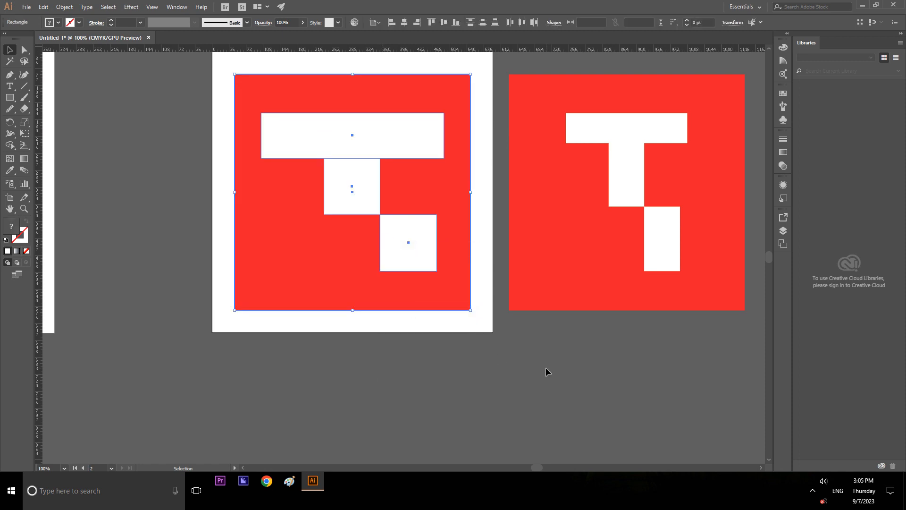
{"action": "left_click", "coordinate": [546, 372]}
- Ungroup the white mark so the bar separates from the pair of squares
{"action": "left_click", "coordinate": [402, 265]}
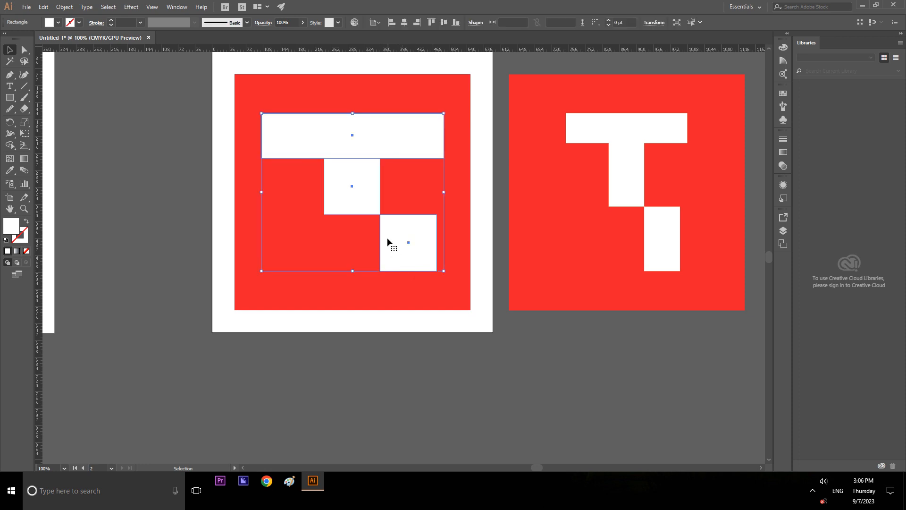
{"action": "right_click", "coordinate": [387, 242]}
{"action": "left_click", "coordinate": [420, 298]}
{"action": "left_click", "coordinate": [422, 364]}
- Try shrinking the pair of squares proportionally from their shared center to about 111.3 pt per square, leaving a gap below the bar
{"action": "left_click", "coordinate": [416, 271]}
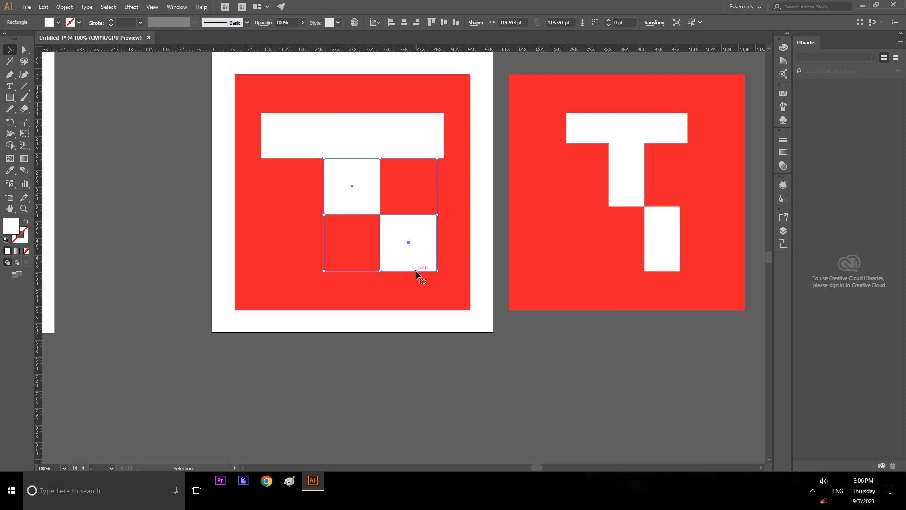
{"action": "left_click_drag", "start_coordinate": [437, 270], "coordinate": [433, 267]}
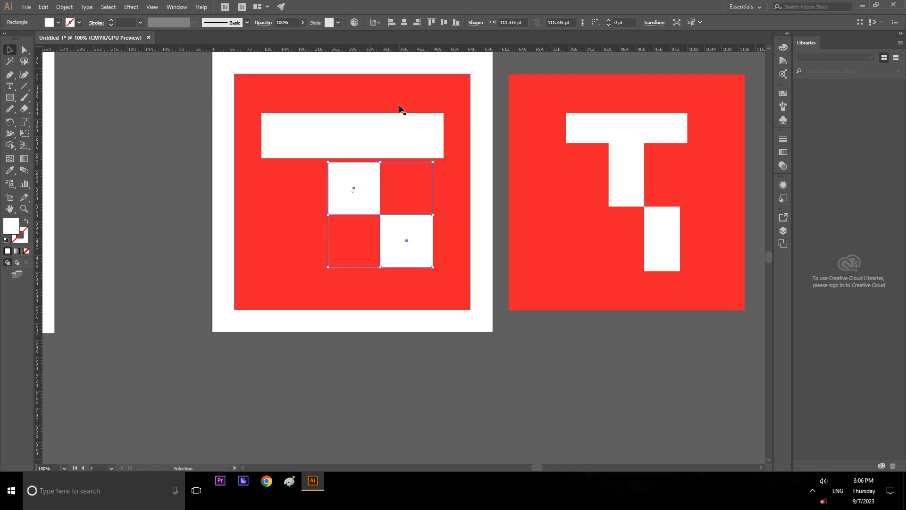
{"action": "left_click", "coordinate": [499, 111]}
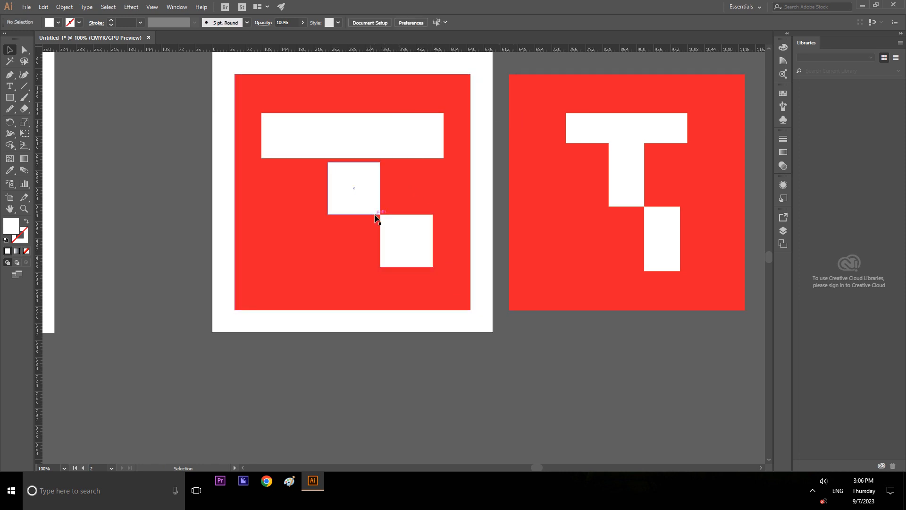
{"action": "scroll", "coordinate": [285, 208], "scroll_direction": "up", "scroll_amount": 1}
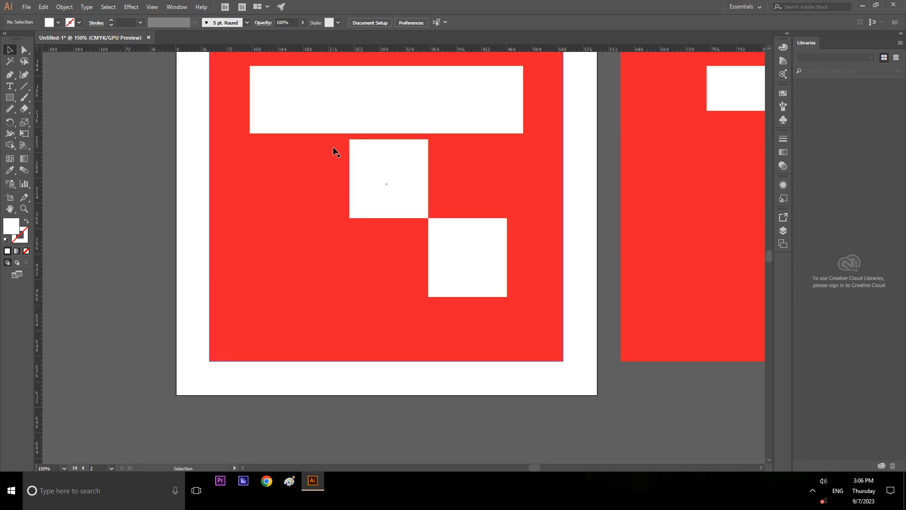
{"action": "left_click", "coordinate": [353, 218]}
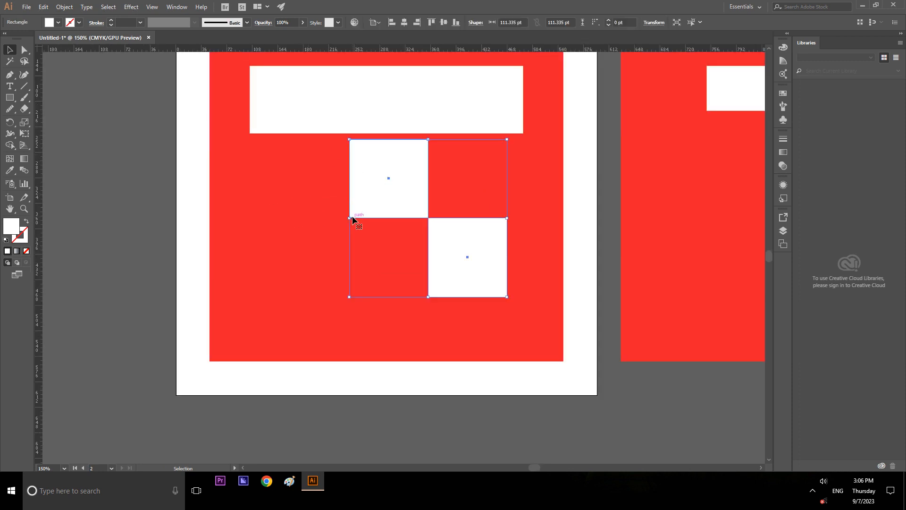
- Undo the last resizing of the pair of squares and deselect them
{"action": "key", "text": "ctrl+z"}
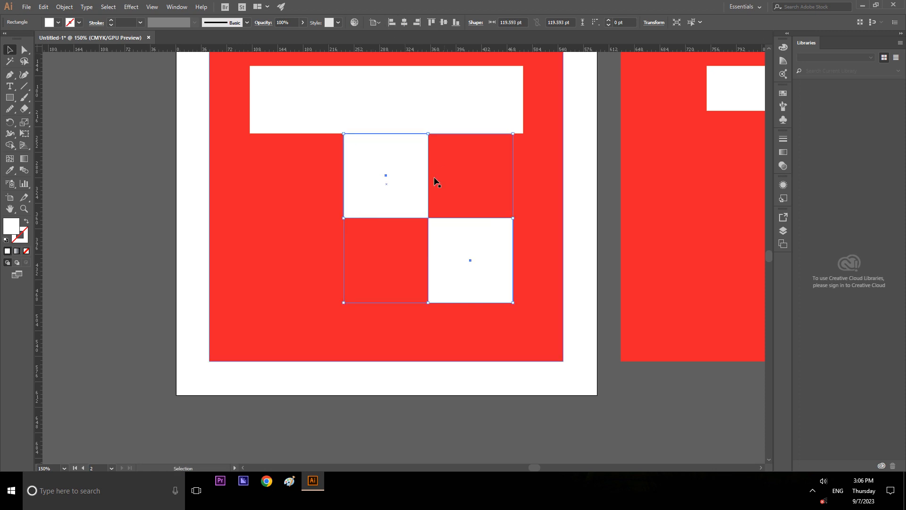
{"action": "scroll", "coordinate": [290, 237], "scroll_direction": "down", "scroll_amount": 2}
{"action": "left_click", "coordinate": [535, 363]}
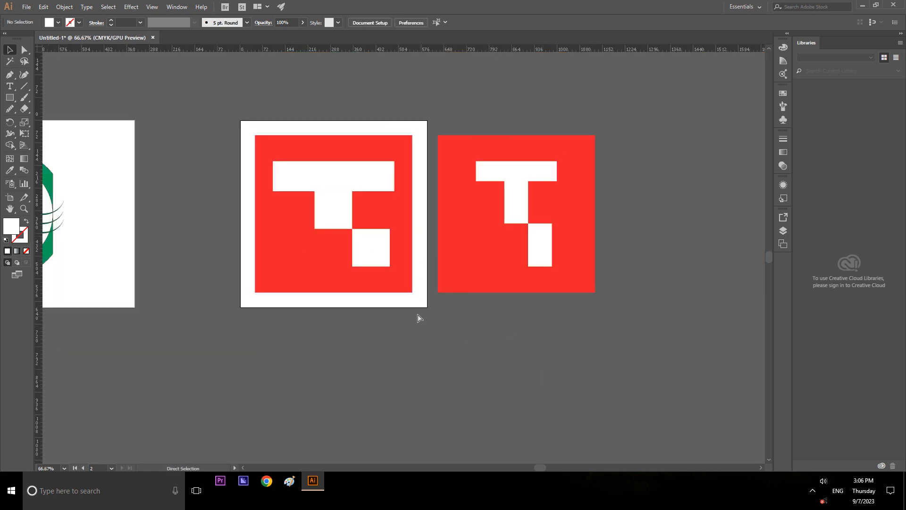
{"action": "scroll", "coordinate": [377, 297], "scroll_direction": "left", "scroll_amount": 1}
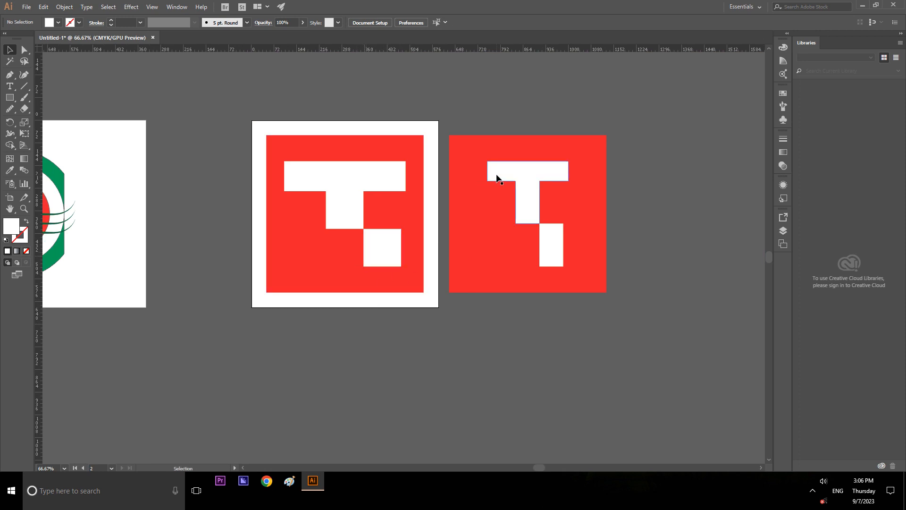
{"action": "key", "text": "ctrl+0"}
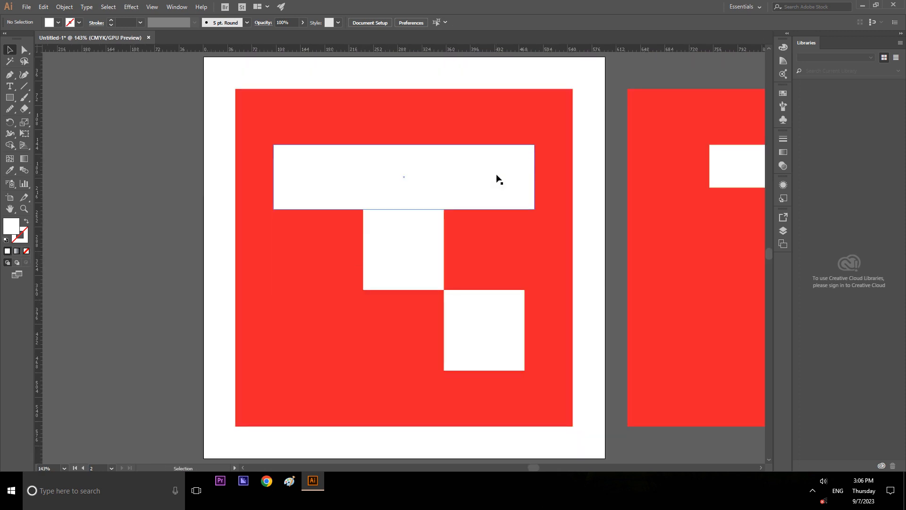
{"action": "key", "text": "ctrl+1"}
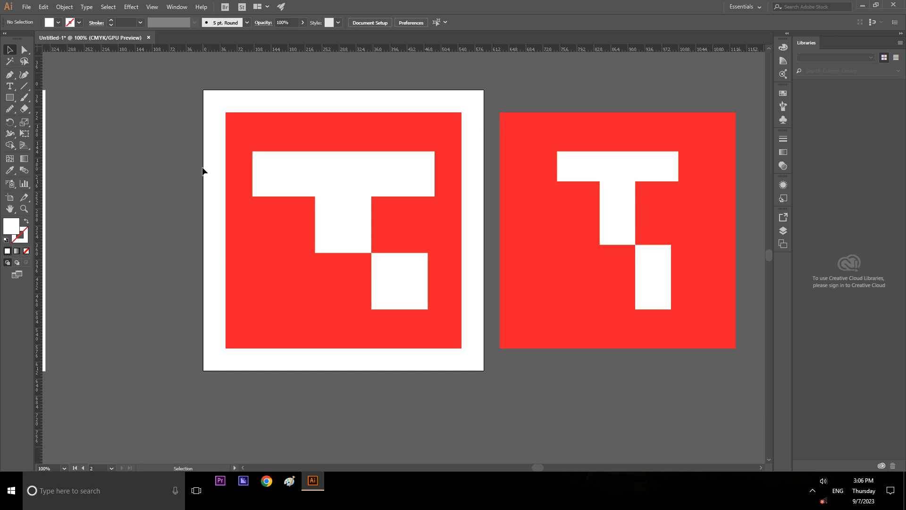